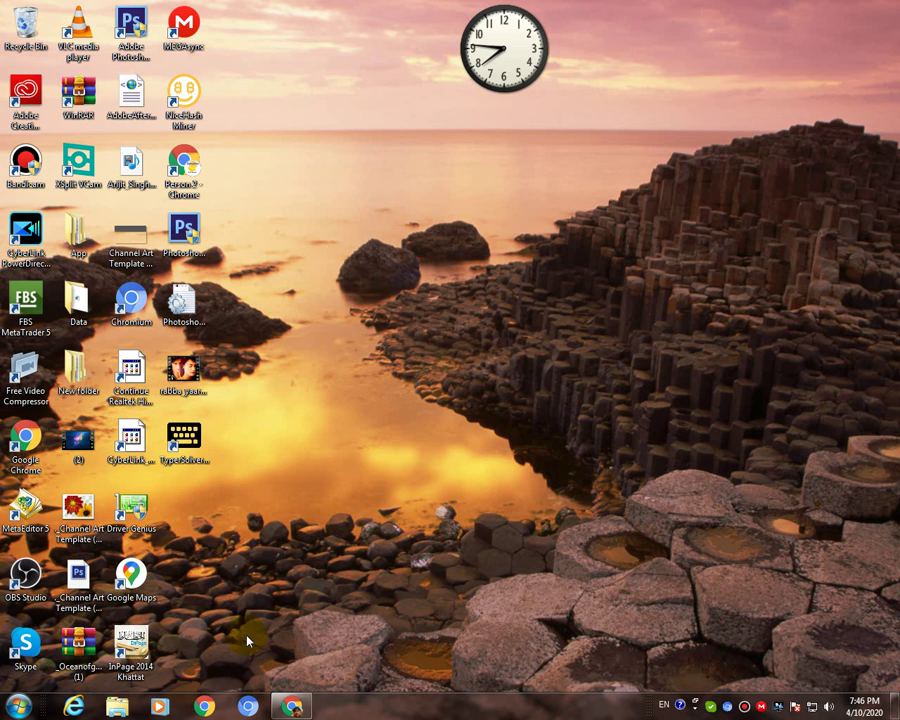
right_click(396, 342)
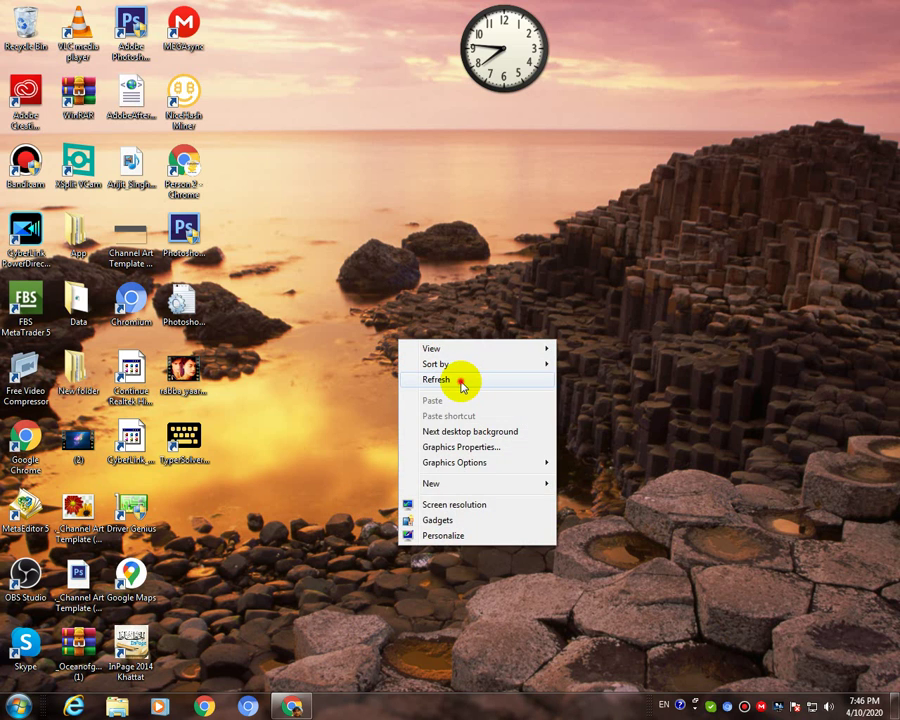
left_click(462, 385)
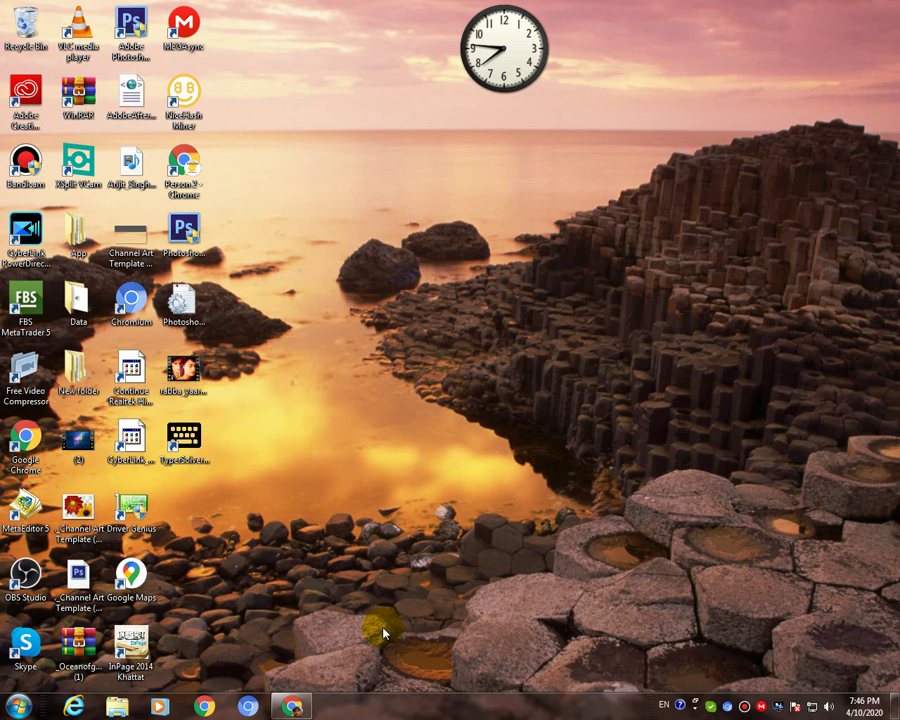
Step: Switch to Chrome, search Google for za.gl and open the za.gl website from the results
left_click(293, 705)
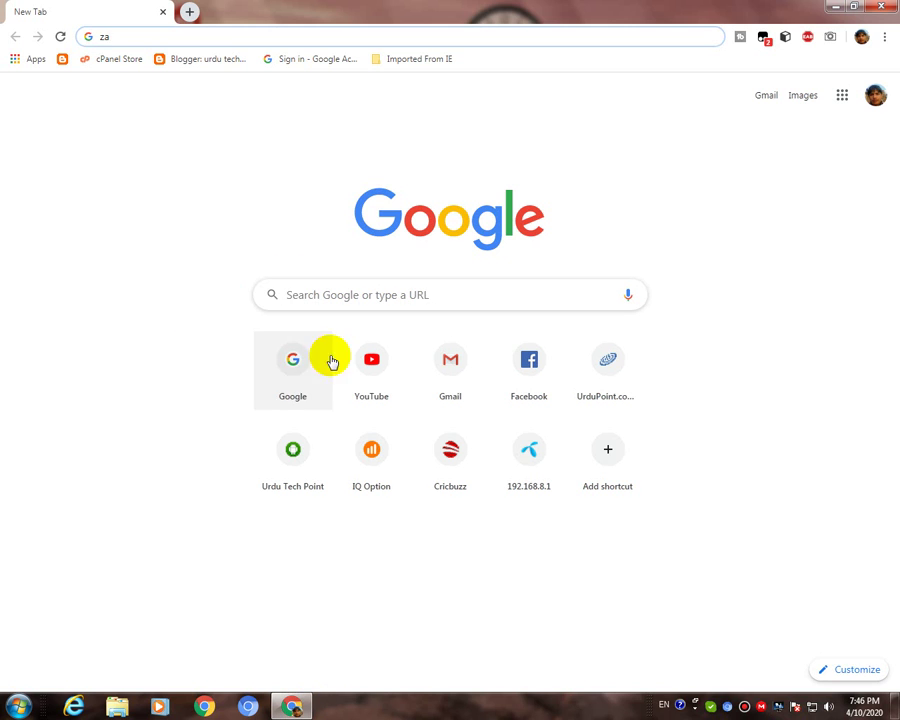
left_click(298, 372)
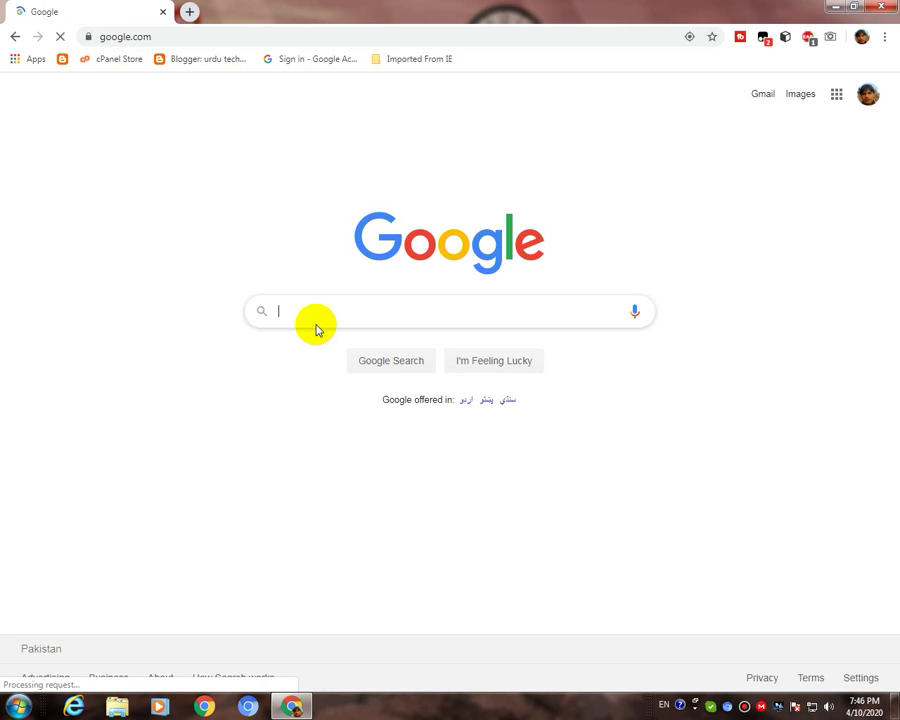
left_click(339, 316)
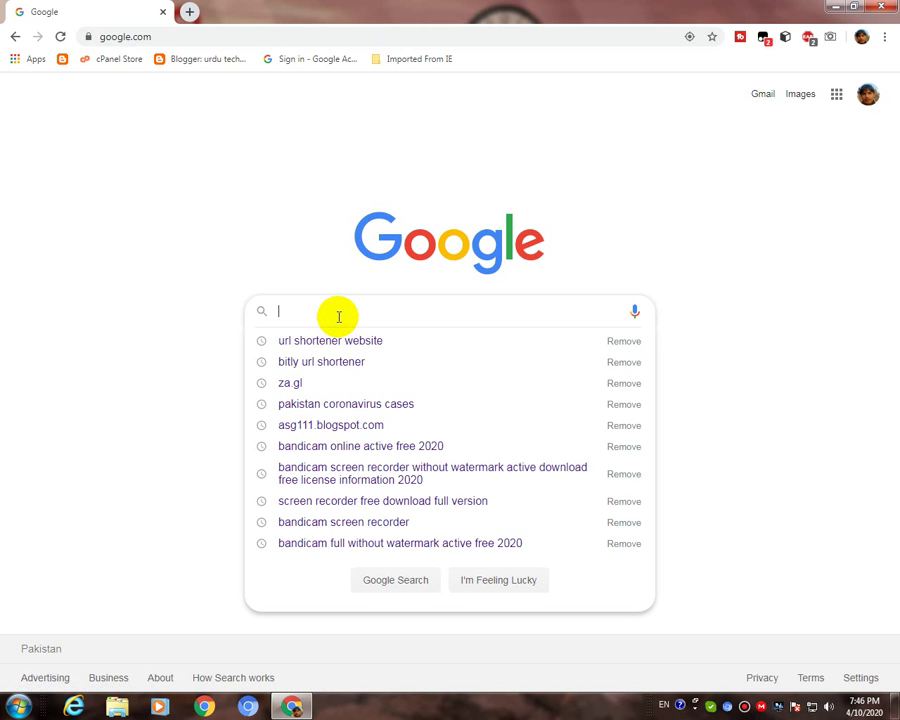
type("za")
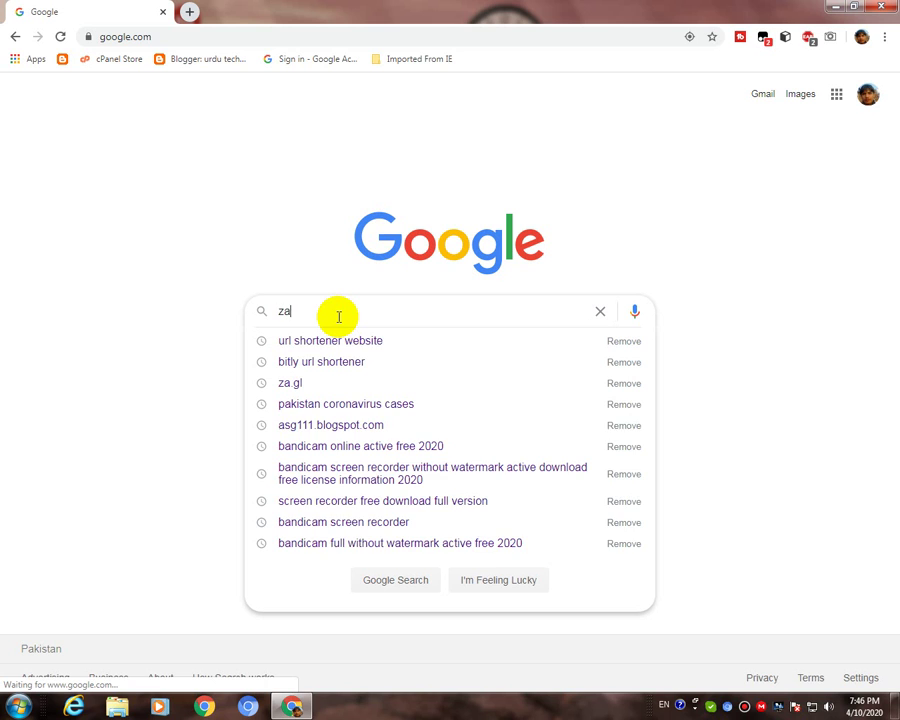
type(".gl")
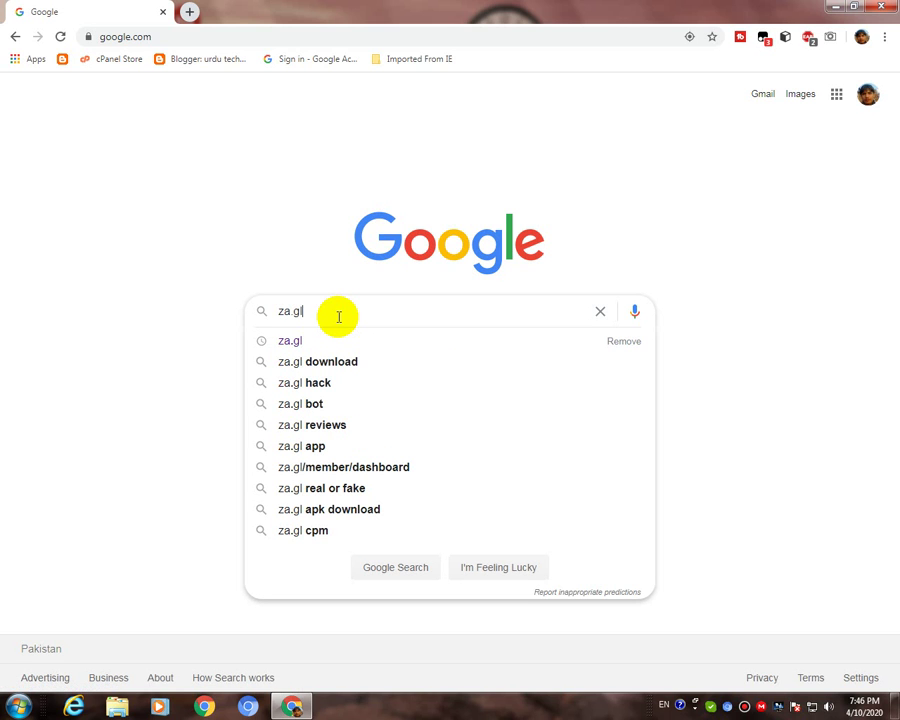
key("Return")
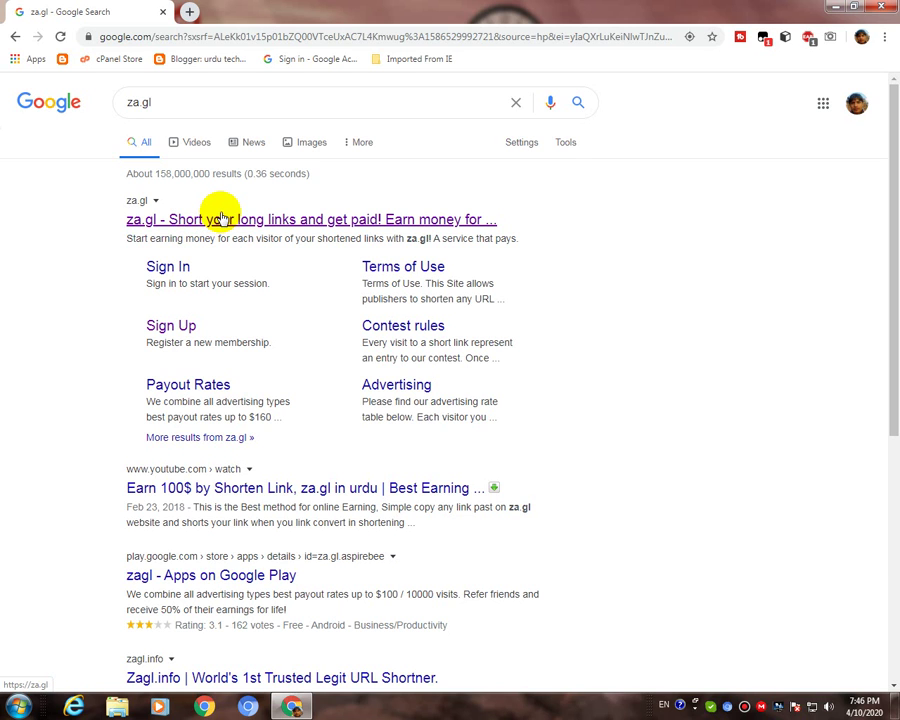
left_click(241, 226)
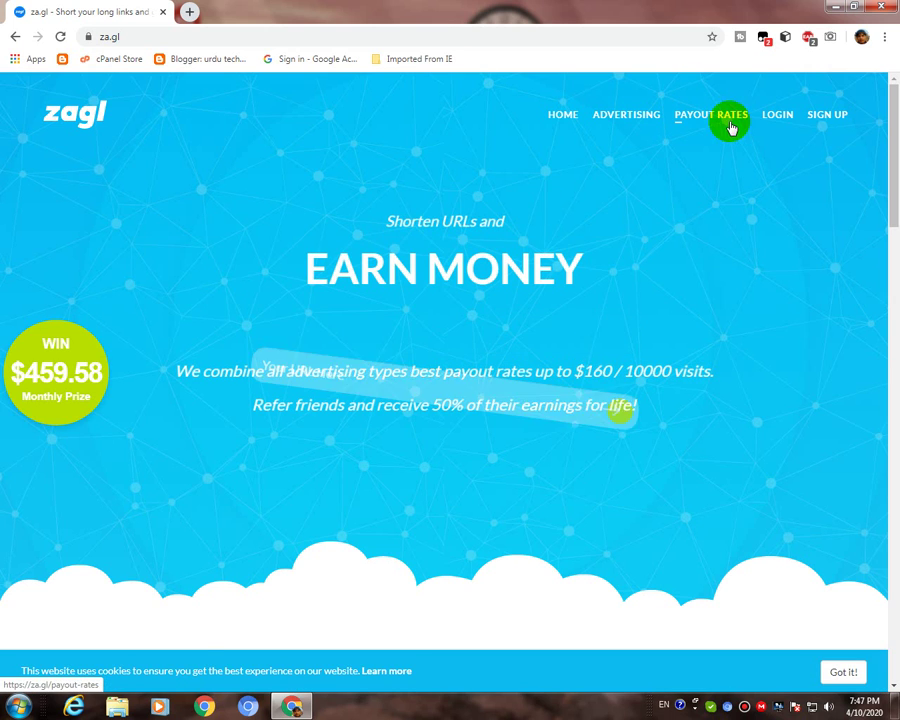
Step: Open the za.gl sign-up form and fill in the username and e-mail address for the new membership
left_click(834, 115)
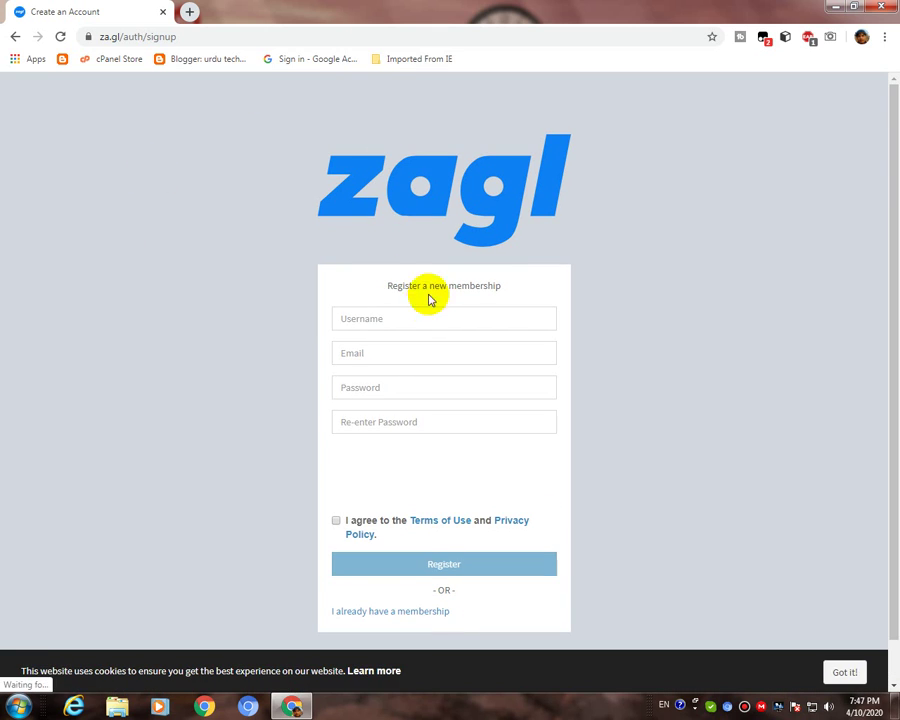
left_click(412, 315)
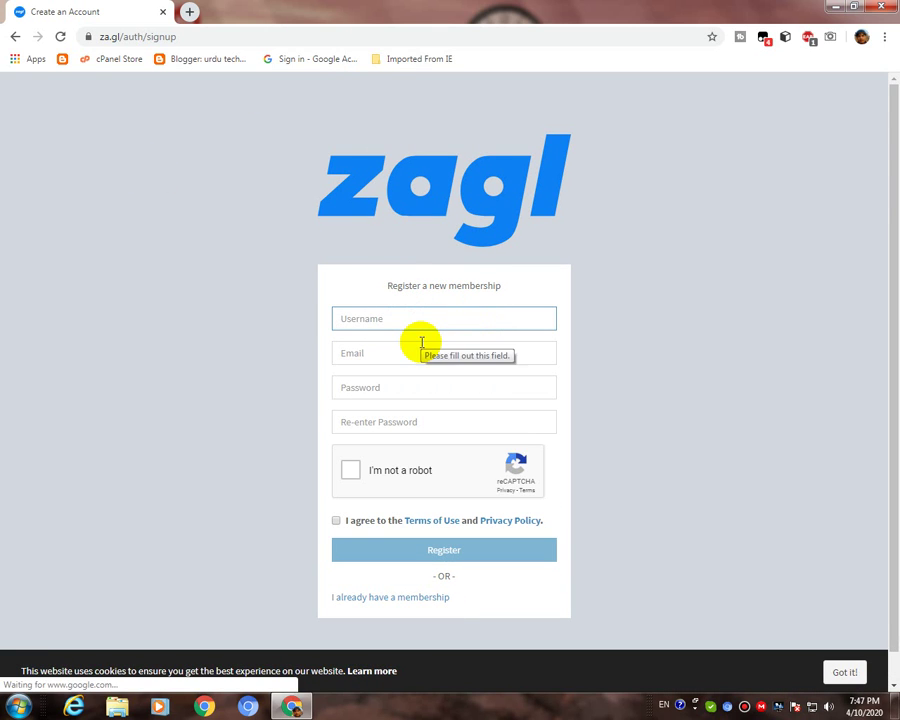
type("Waheedabb")
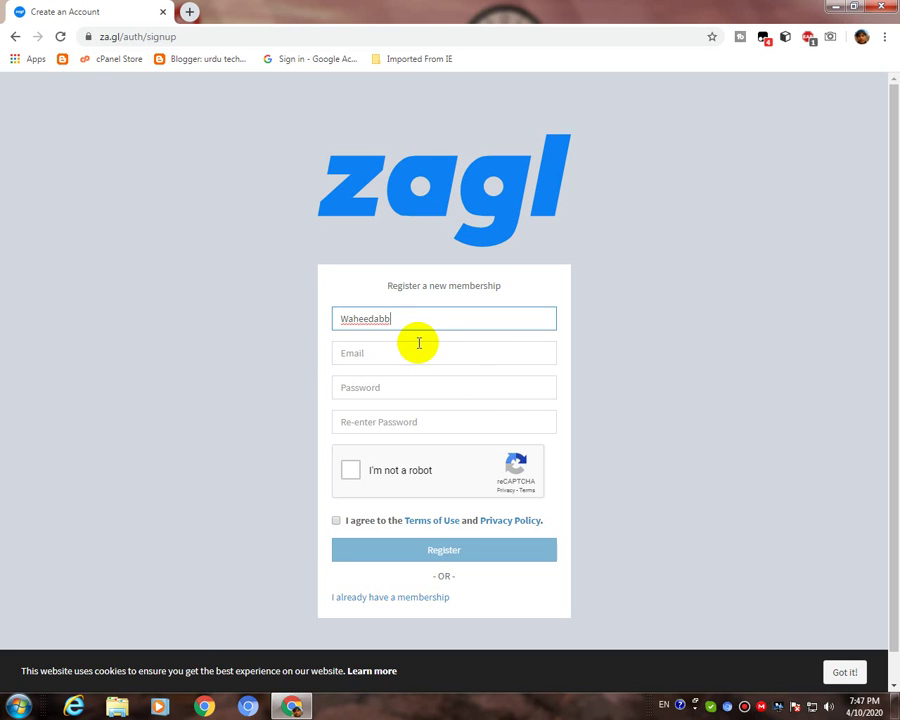
left_click(403, 353)
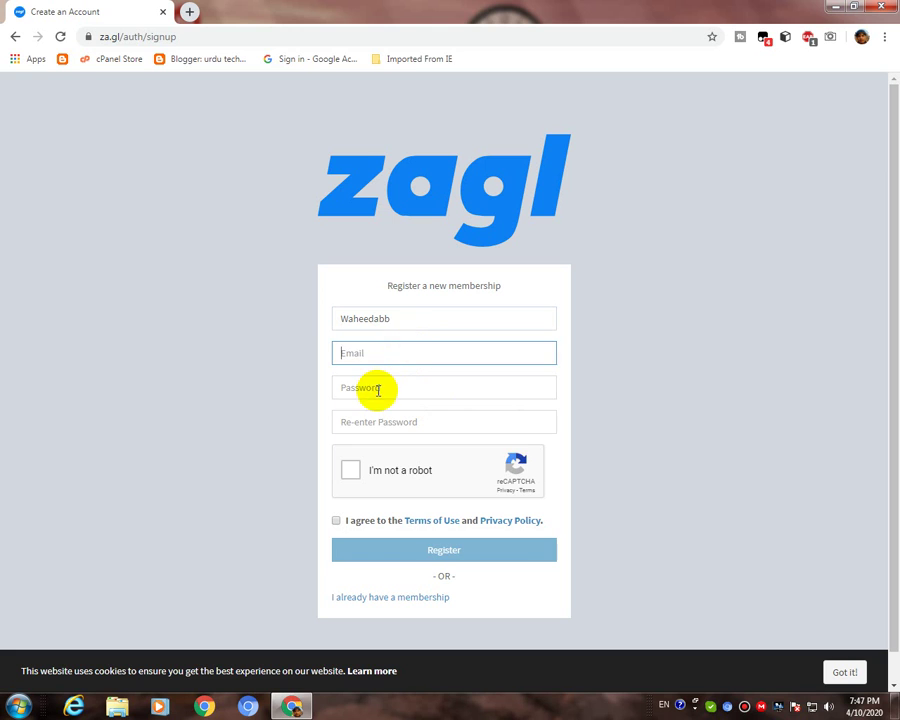
left_click(378, 389)
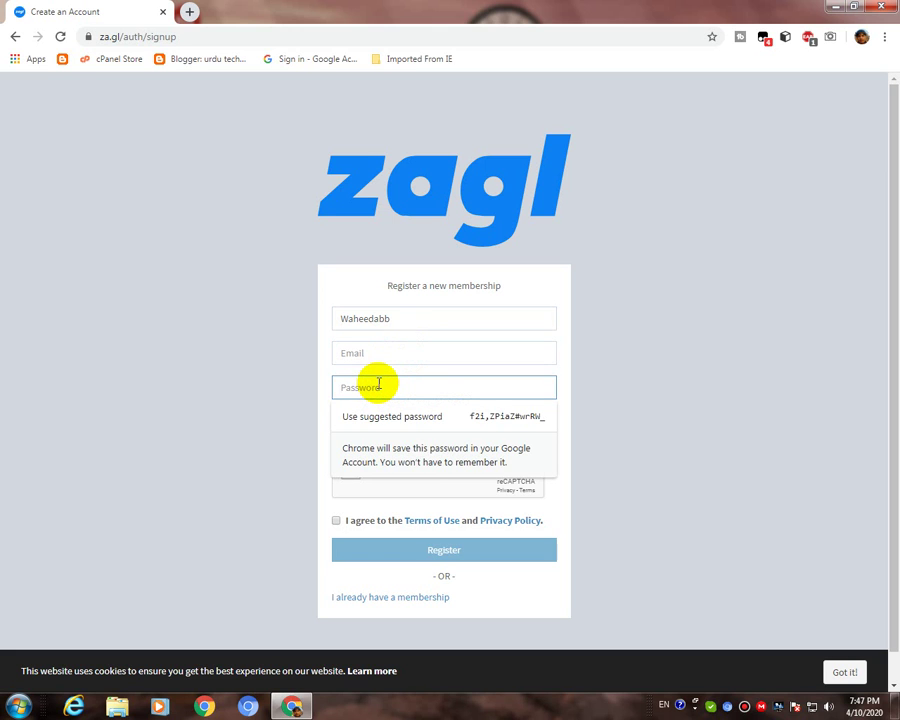
left_click(666, 398)
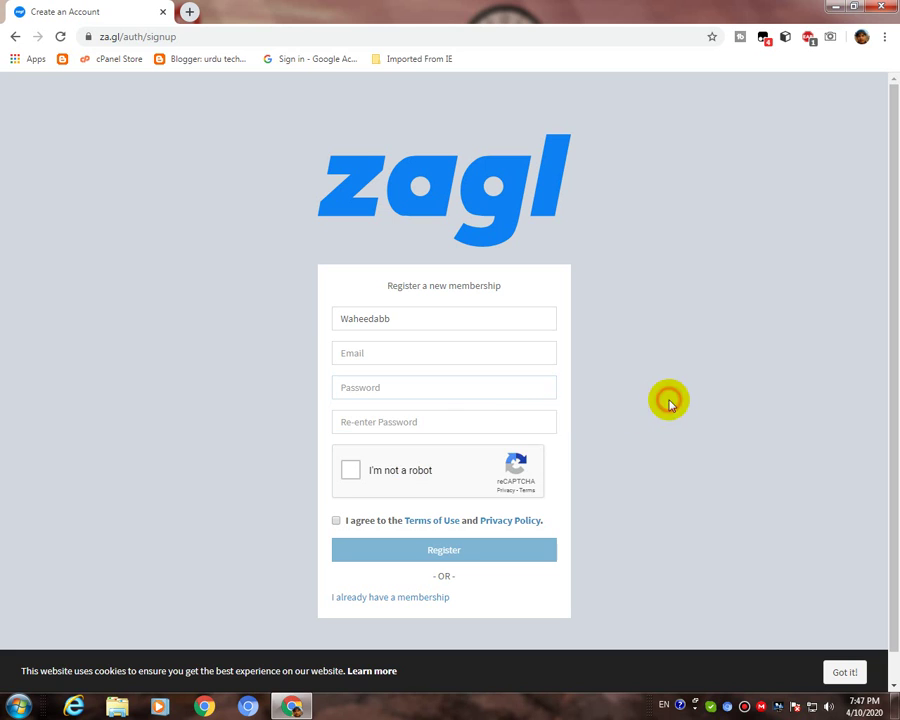
left_click(469, 320)
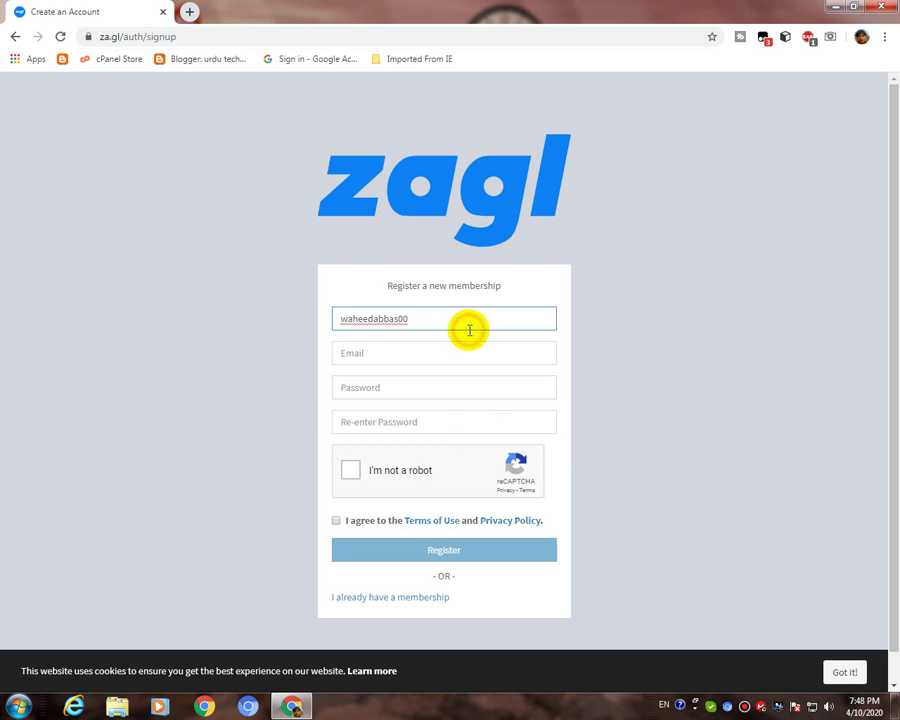
left_click(417, 357)
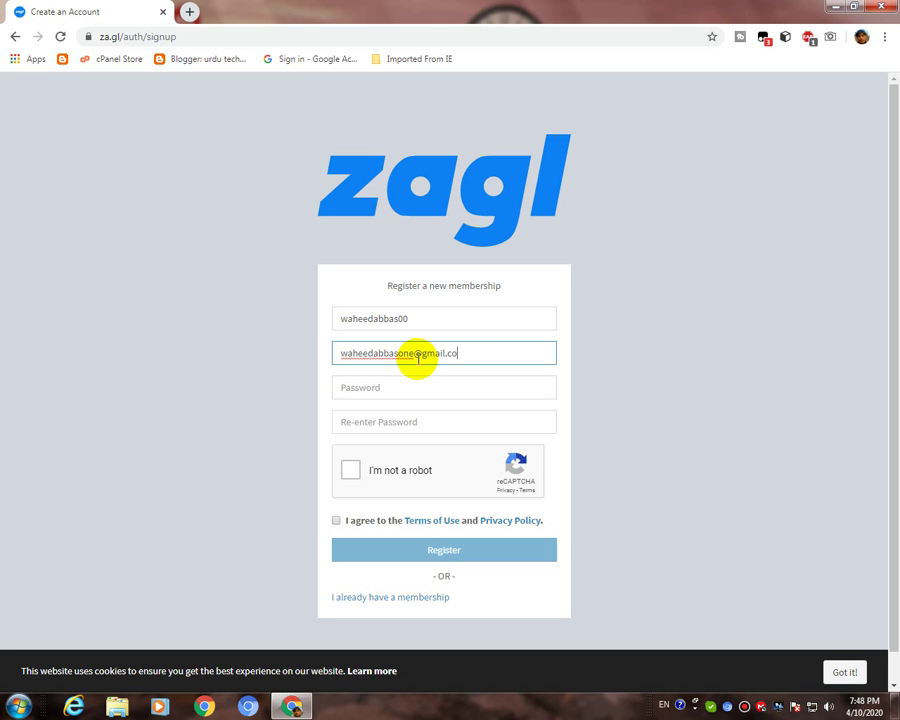
Step: Enter the account password and repeat it in the confirmation field
left_click(414, 386)
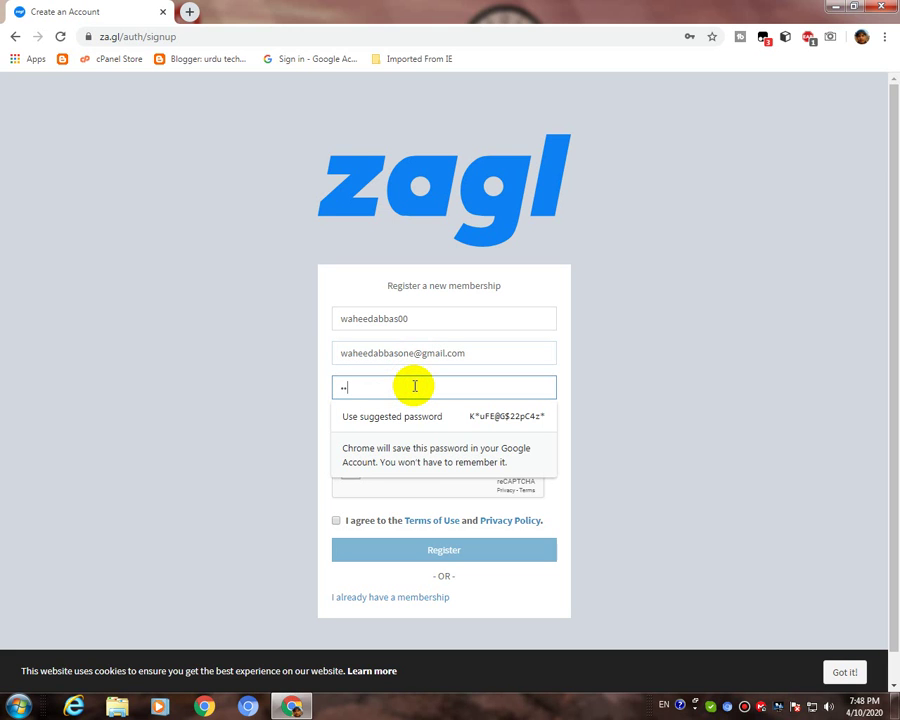
type("••••••")
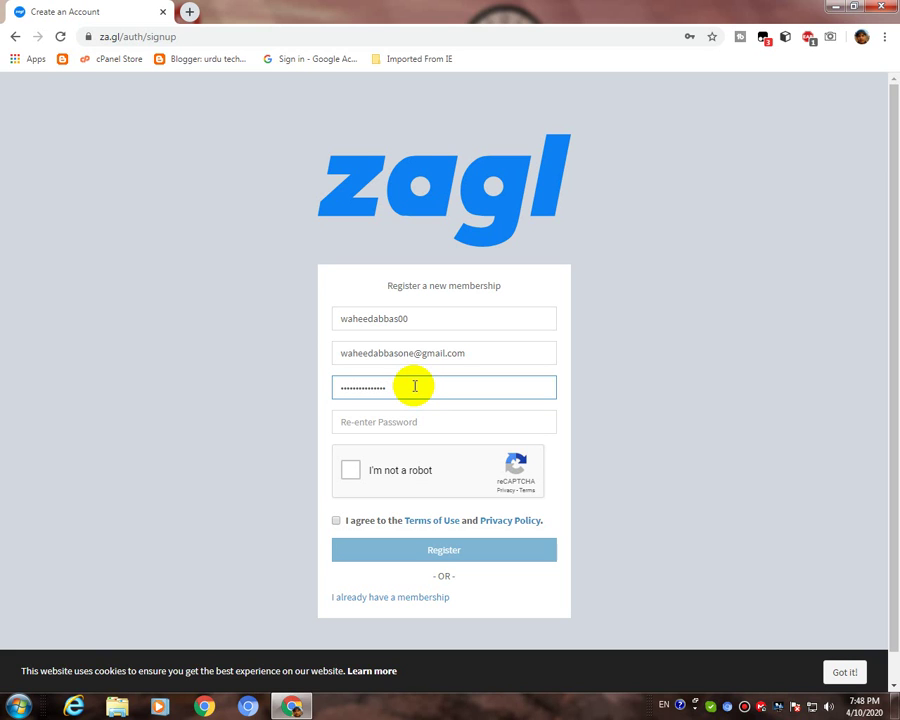
left_click(397, 422)
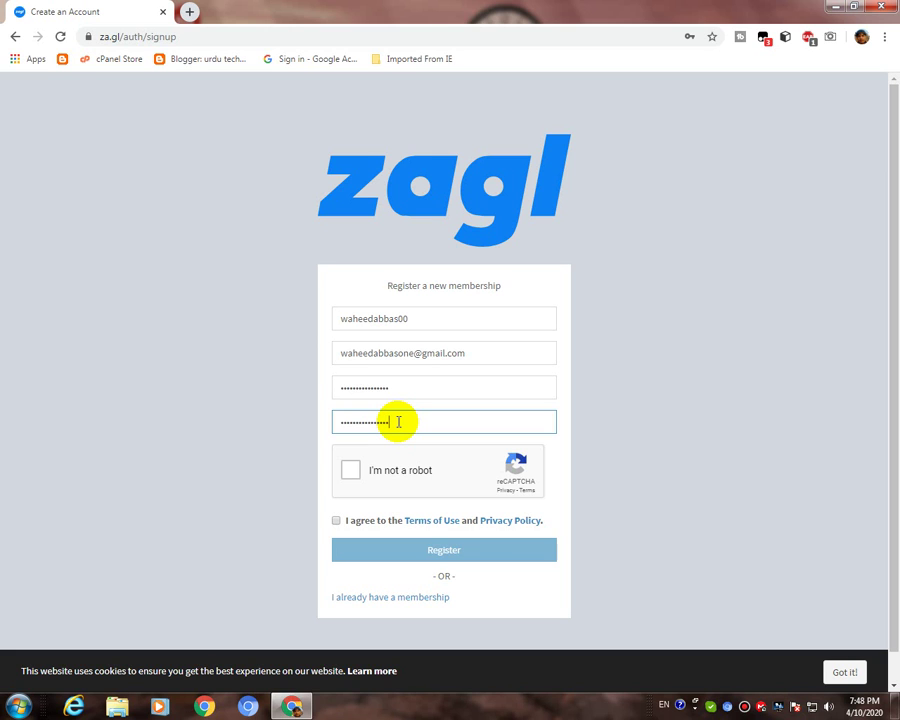
Step: Complete the reCAPTCHA check, submit the registration and save the new login in the browser
left_click(349, 471)
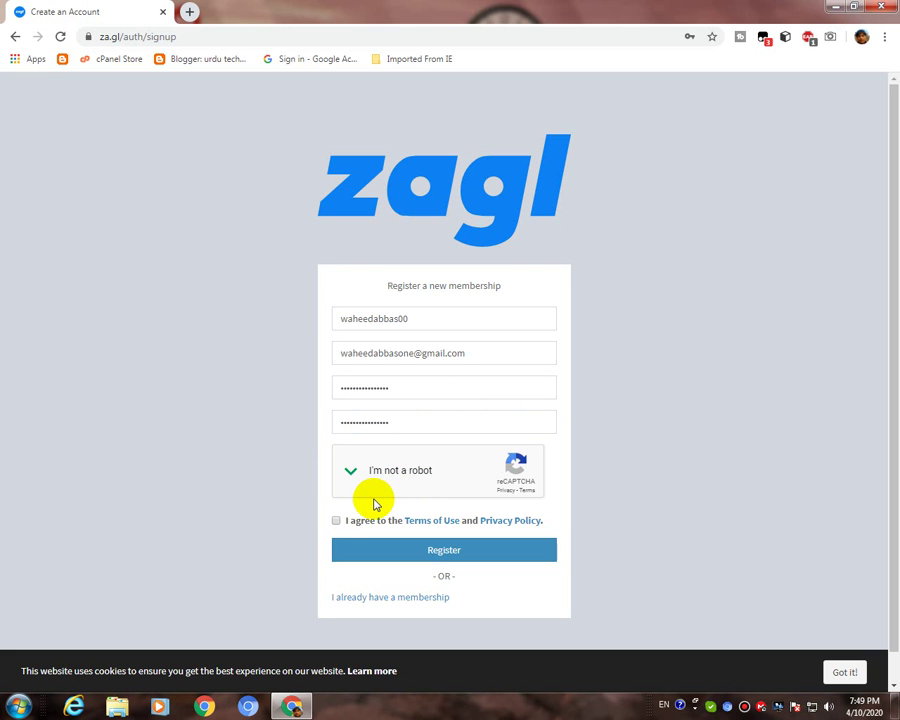
left_click(440, 557)
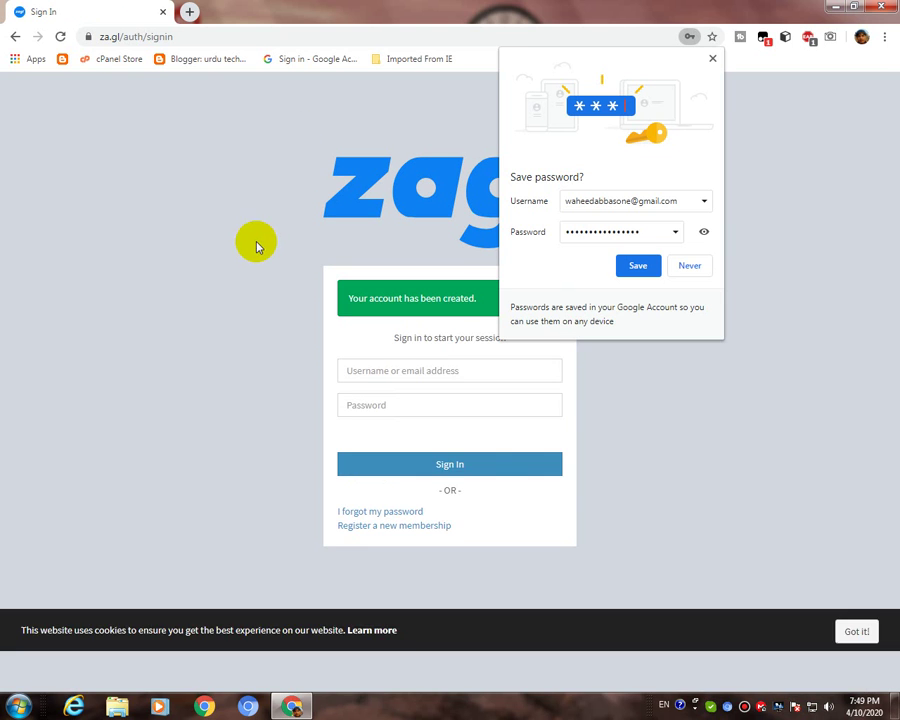
left_click(630, 266)
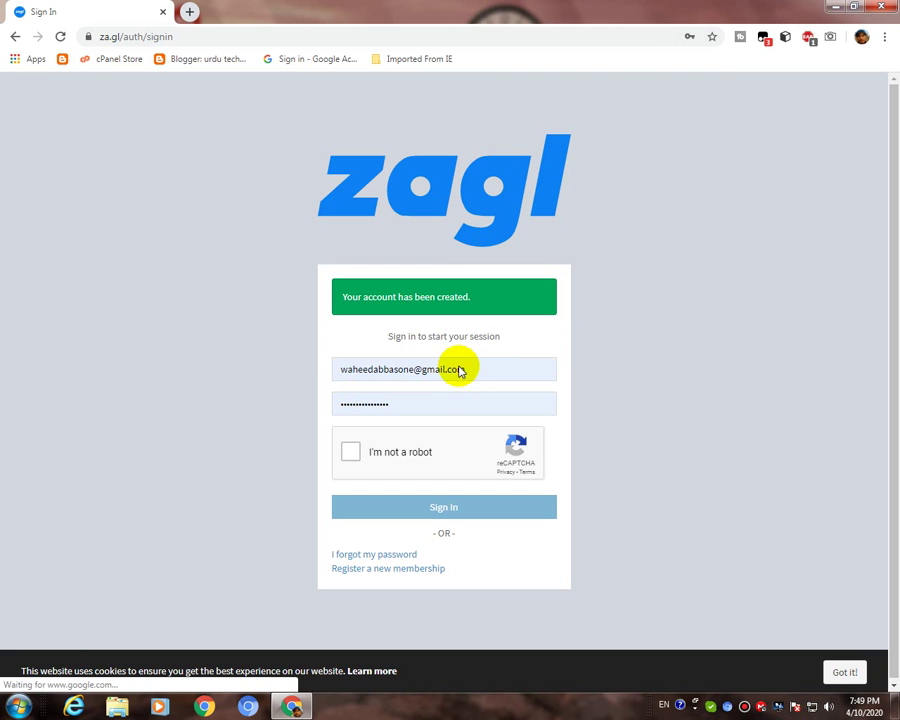
Step: Pass the reCAPTCHA check, sign in with the prefilled login and dismiss the dashboard's introductory overlay
left_click(352, 454)
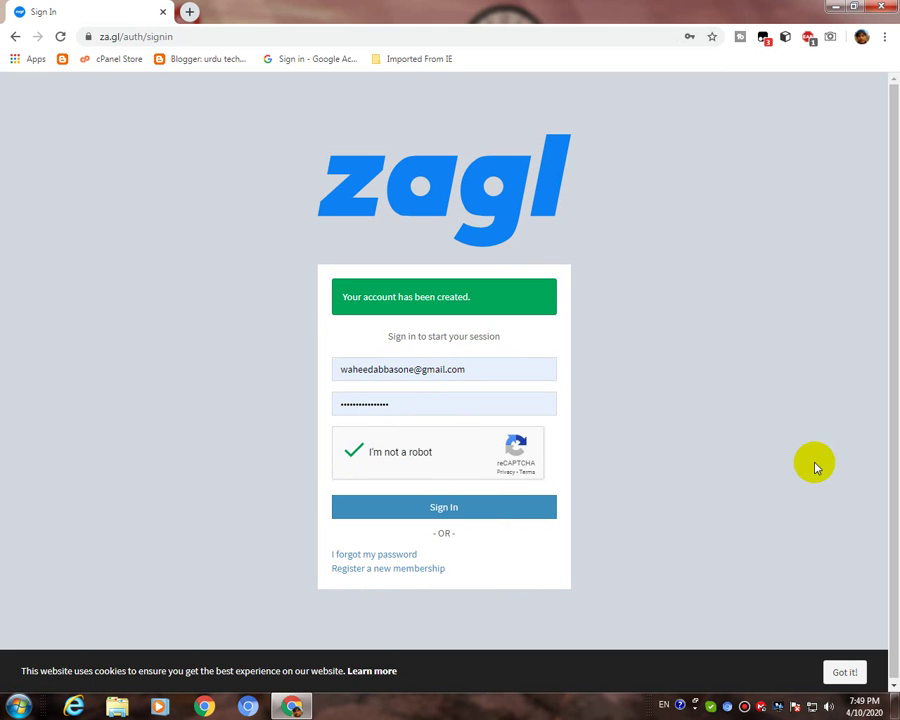
left_click(464, 511)
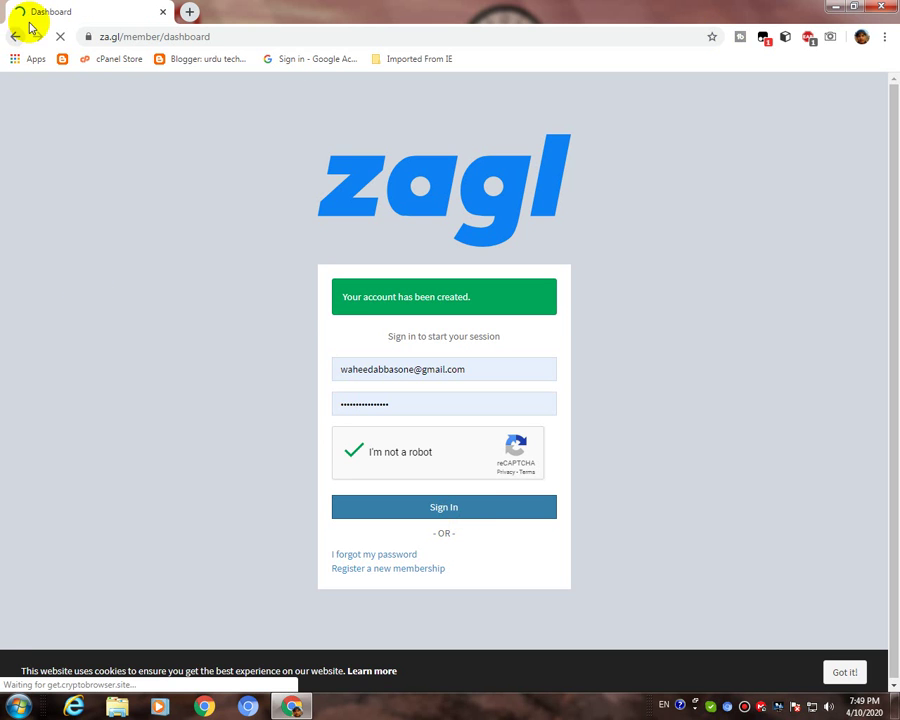
scroll(532, 552, "down", 3)
scroll(531, 552, "up", 3)
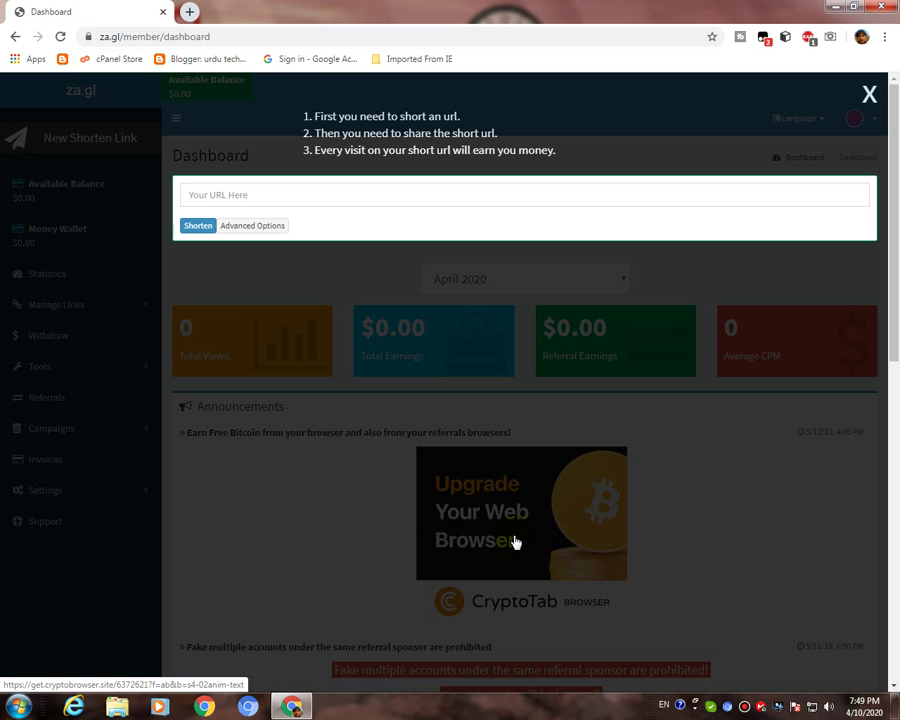
left_click(869, 93)
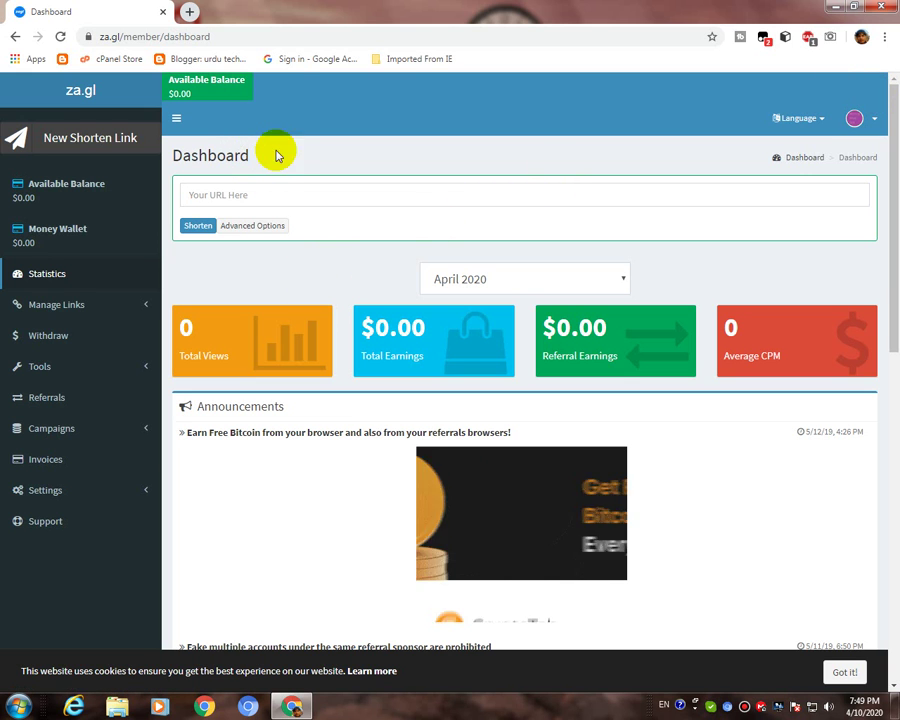
scroll(283, 260, "down", 6)
scroll(287, 268, "up", 3)
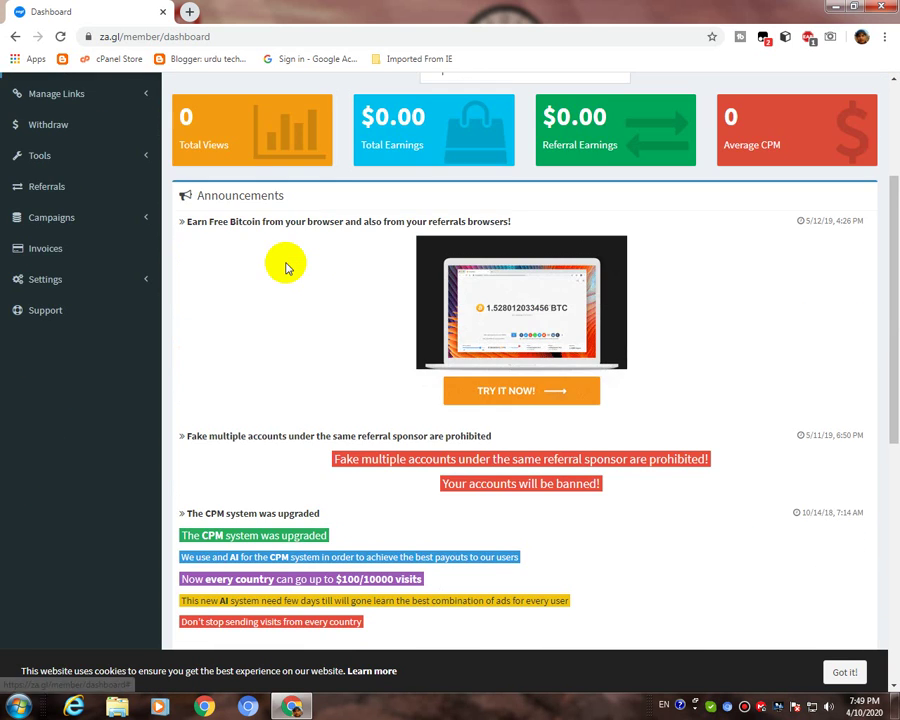
scroll(286, 264, "up", 3)
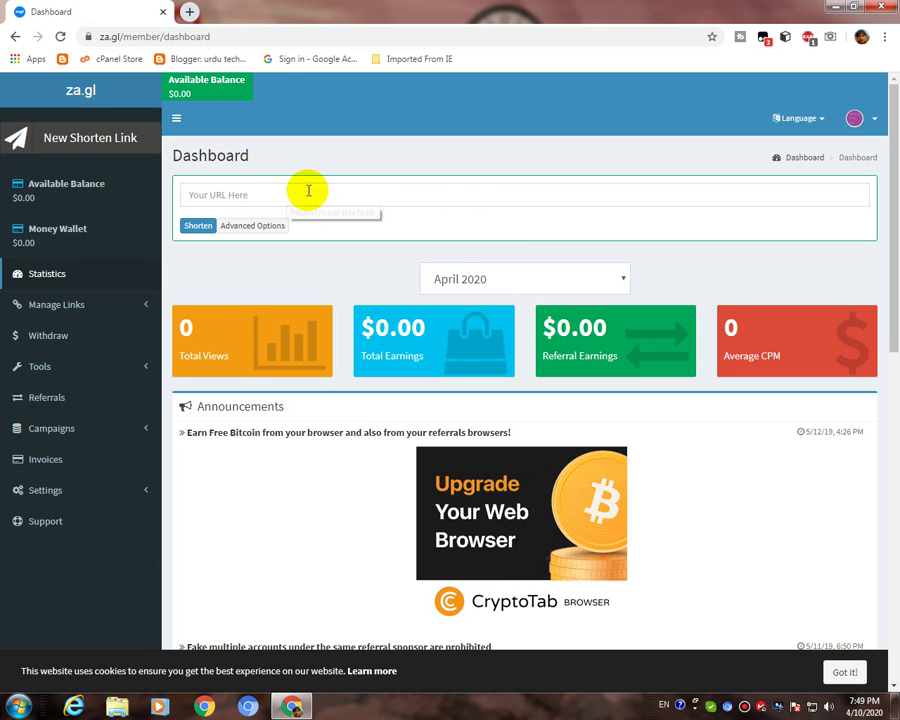
scroll(345, 465, "down", 2)
scroll(330, 449, "up", 2)
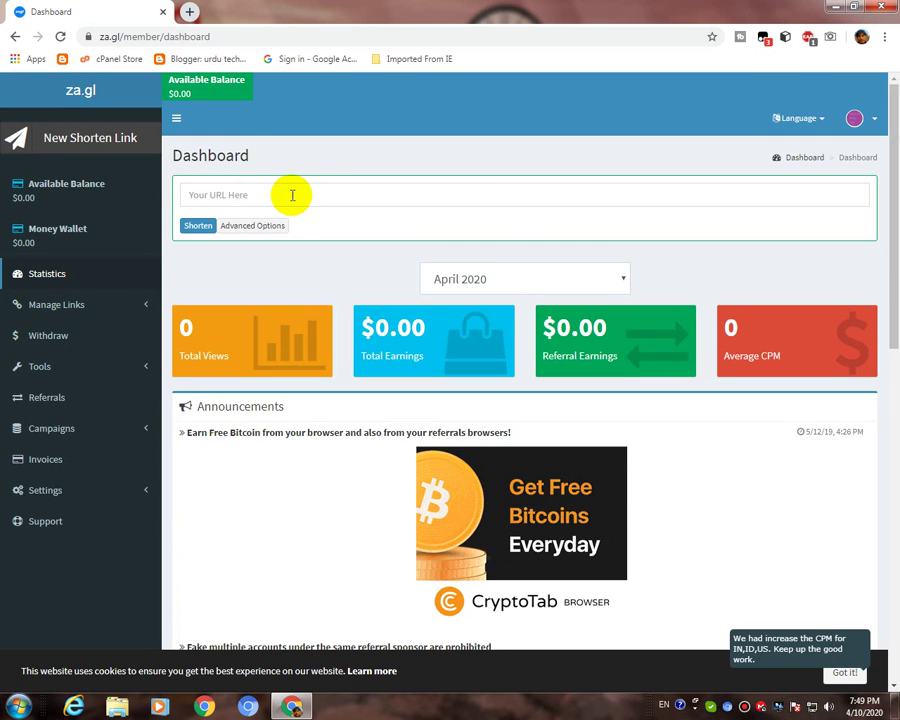
Step: Open the Google homepage in a new tab and copy its web address
left_click(189, 11)
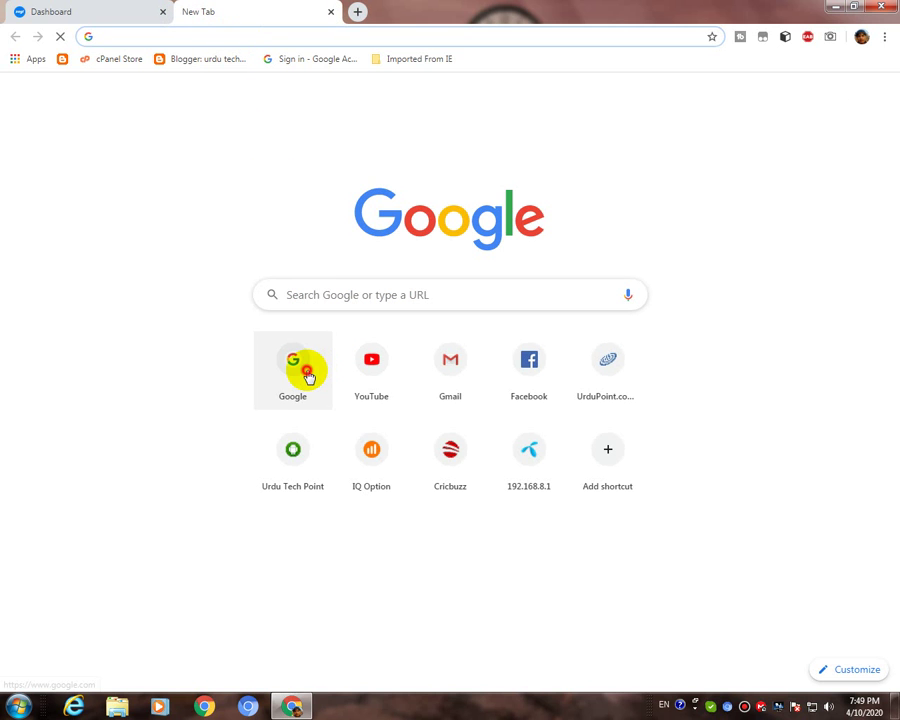
left_click(308, 374)
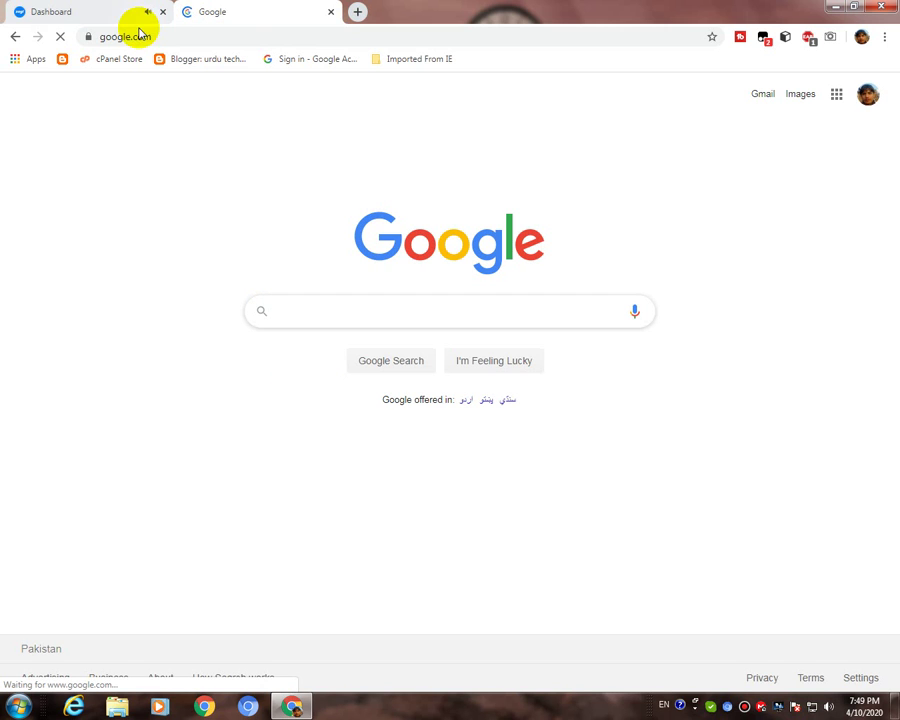
left_click(132, 37)
right_click(132, 37)
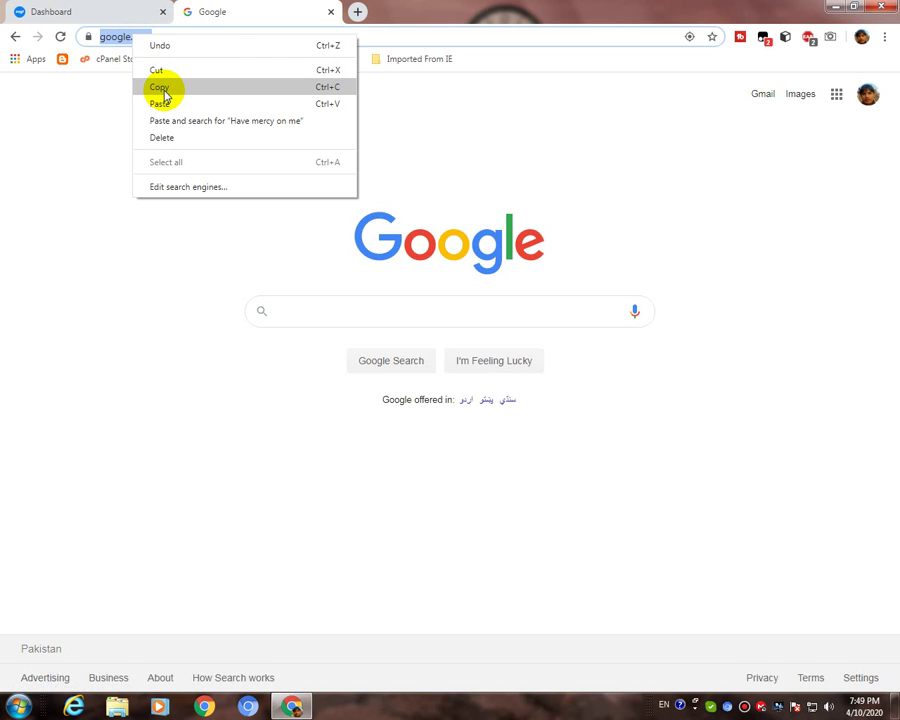
left_click(160, 87)
left_click(100, 14)
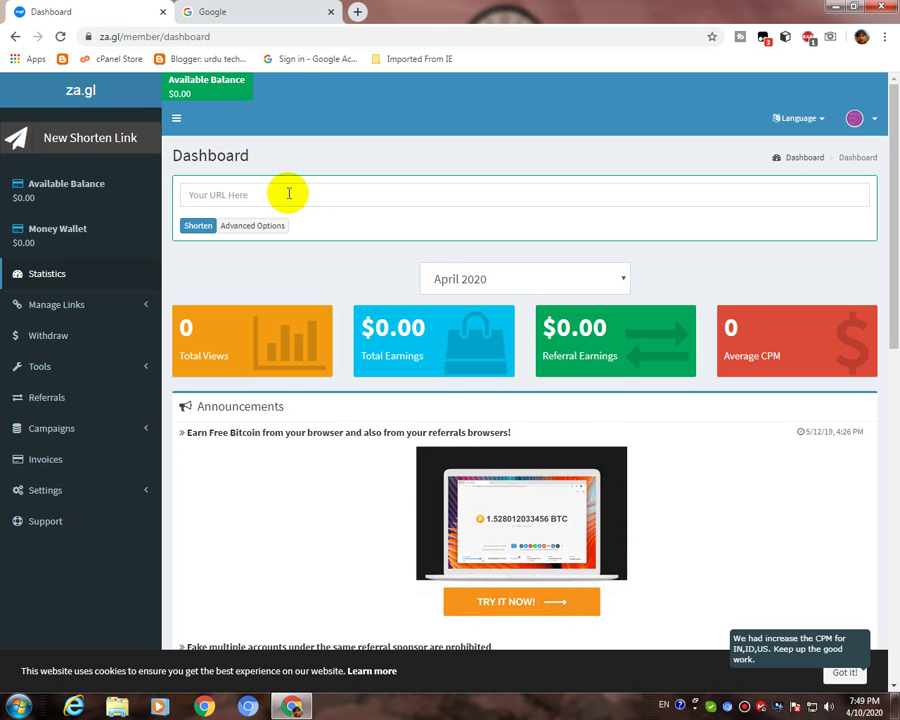
right_click(288, 196)
left_click(328, 277)
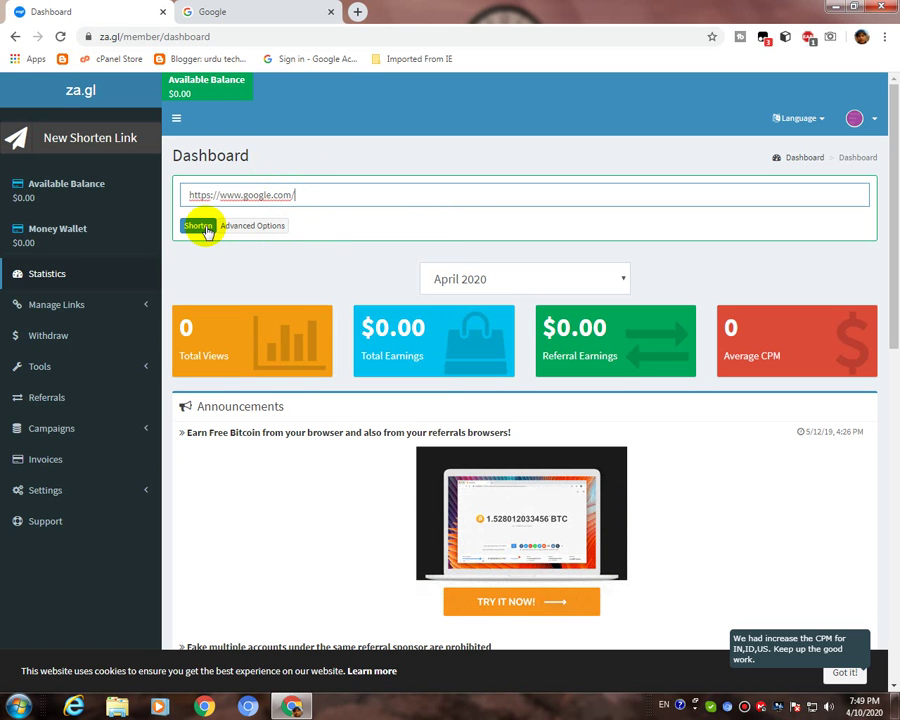
left_click(200, 226)
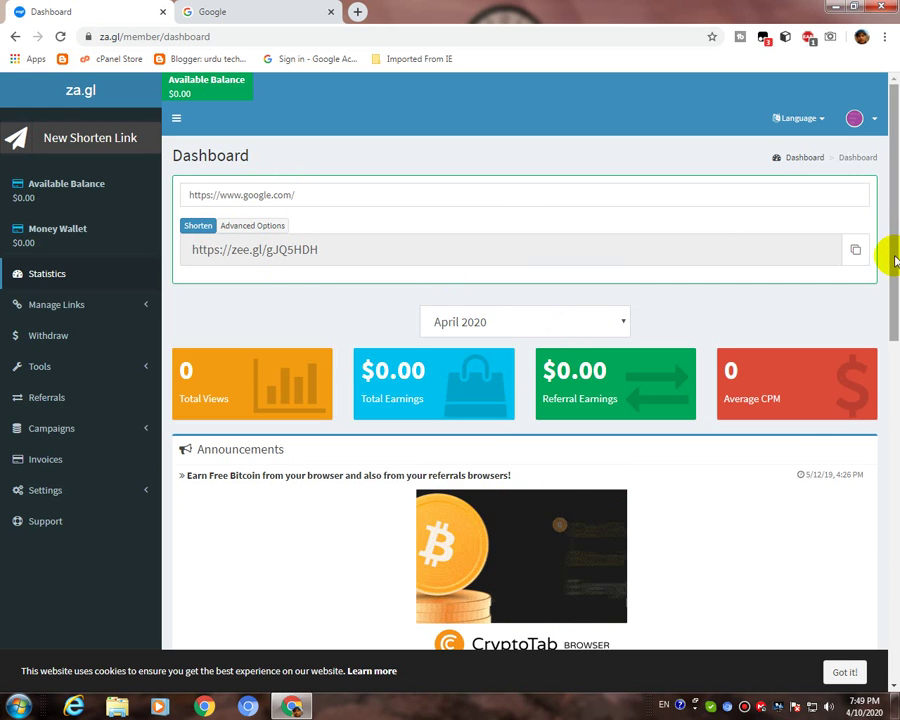
left_click(860, 252)
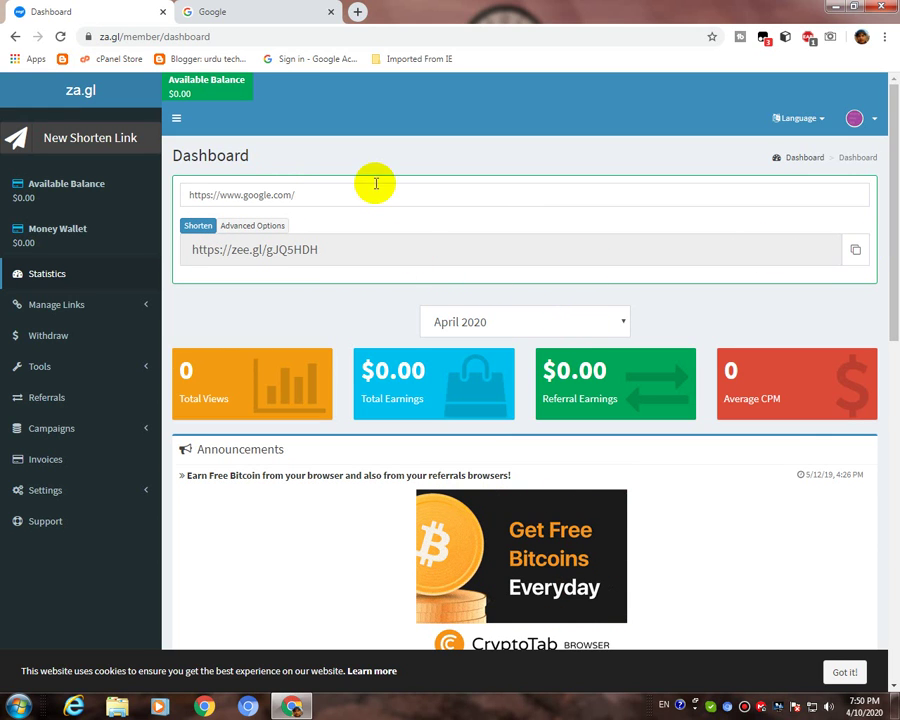
Step: Open Facebook in a new browser tab
left_click(356, 10)
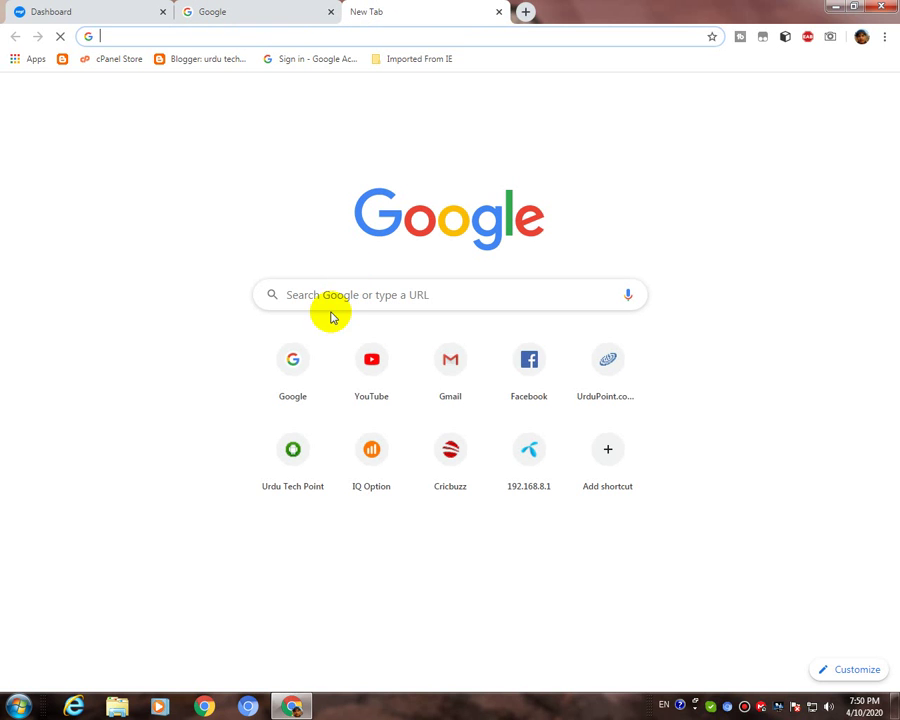
left_click(528, 364)
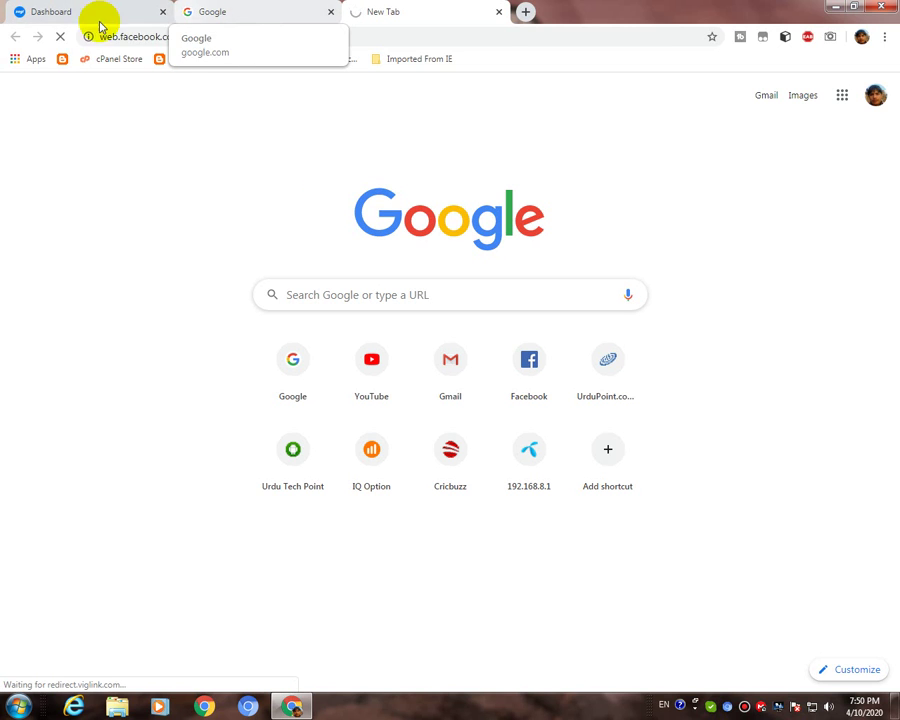
Step: Return to the za.gl dashboard and examine its announcements on CPM payouts, the earnings summary and the monthly statistics
left_click(55, 13)
scroll(58, 286, "down", 1)
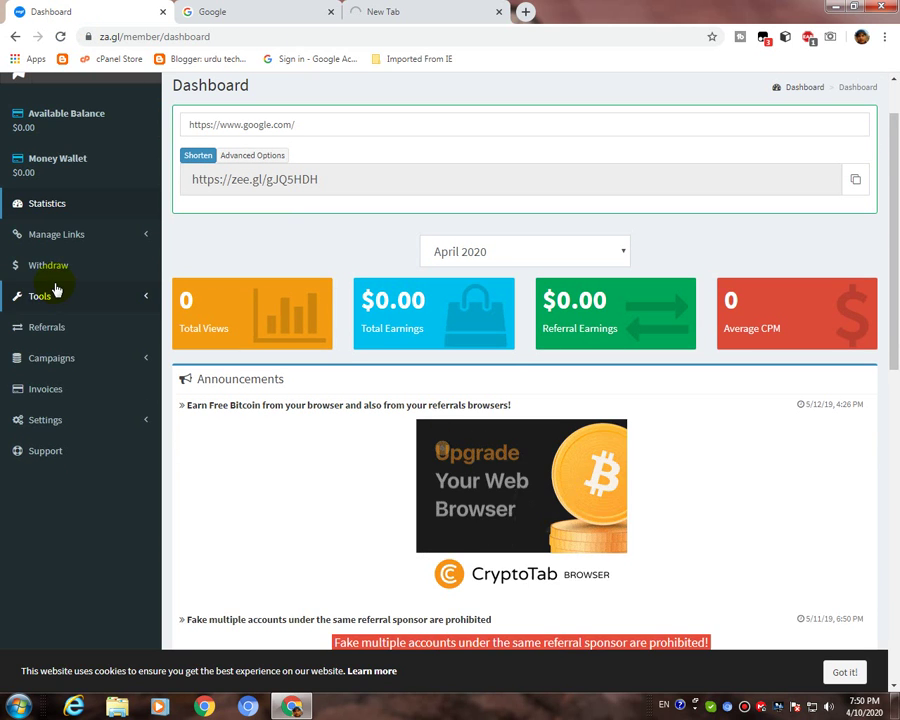
scroll(58, 282, "up", 1)
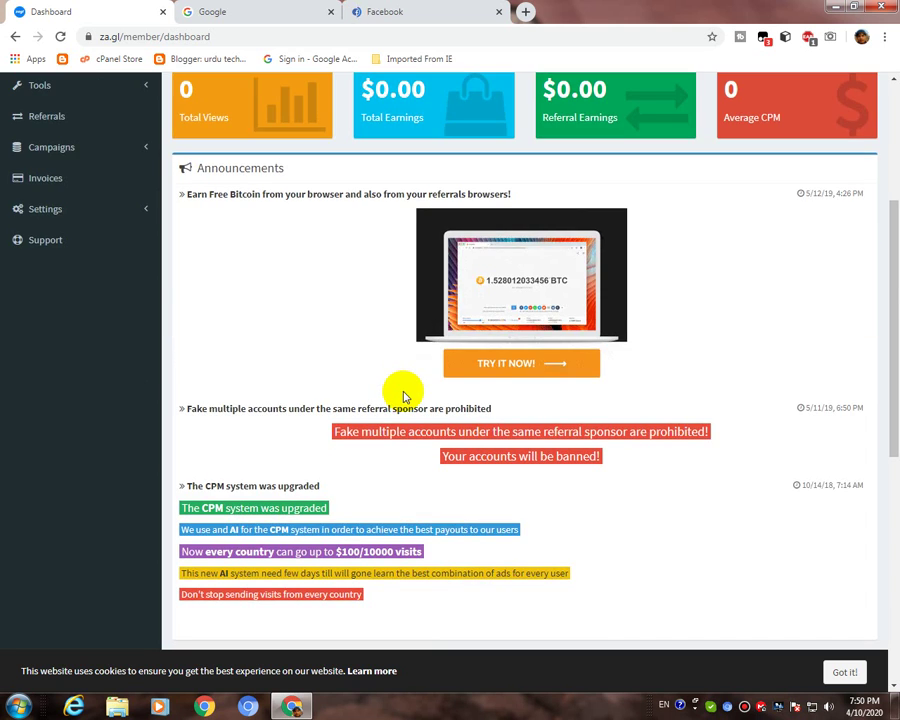
scroll(400, 400, "down", 4)
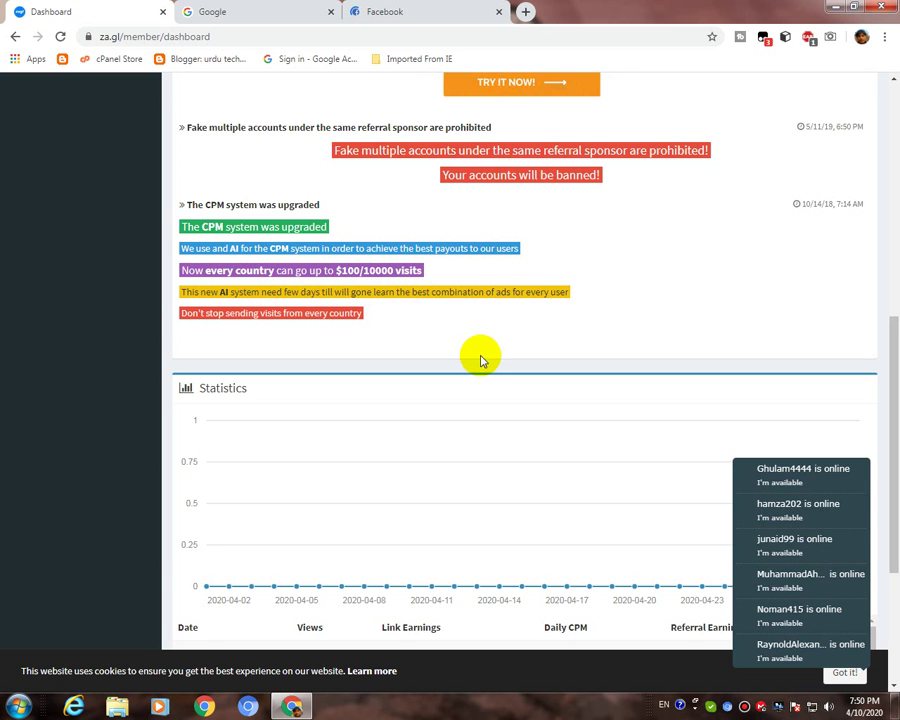
scroll(478, 356, "down", 1)
scroll(470, 330, "up", 10)
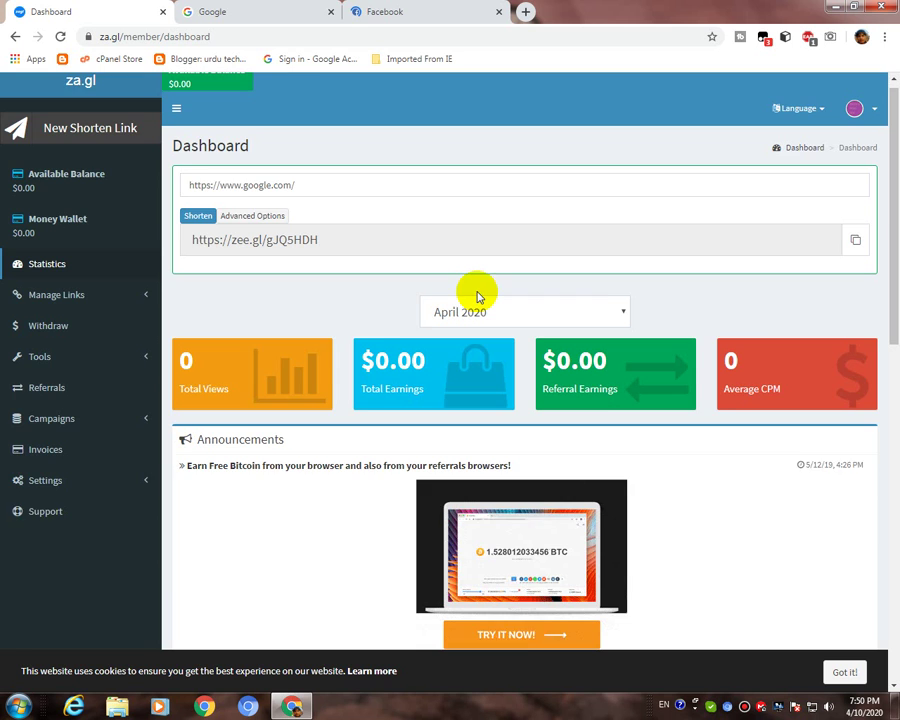
scroll(477, 296, "down", 5)
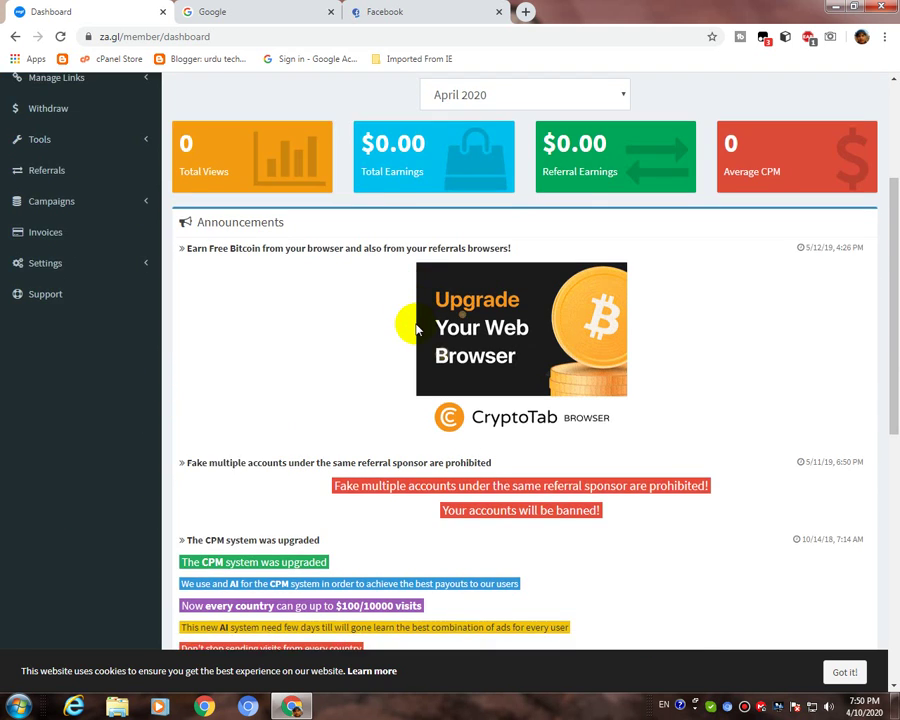
scroll(417, 330, "down", 4)
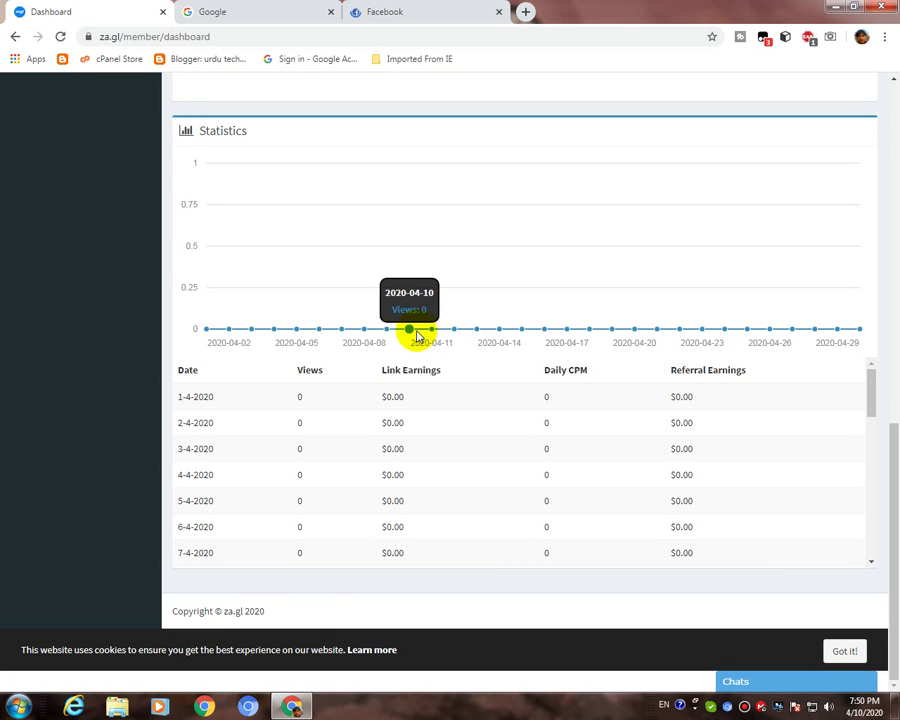
scroll(367, 335, "up", 8)
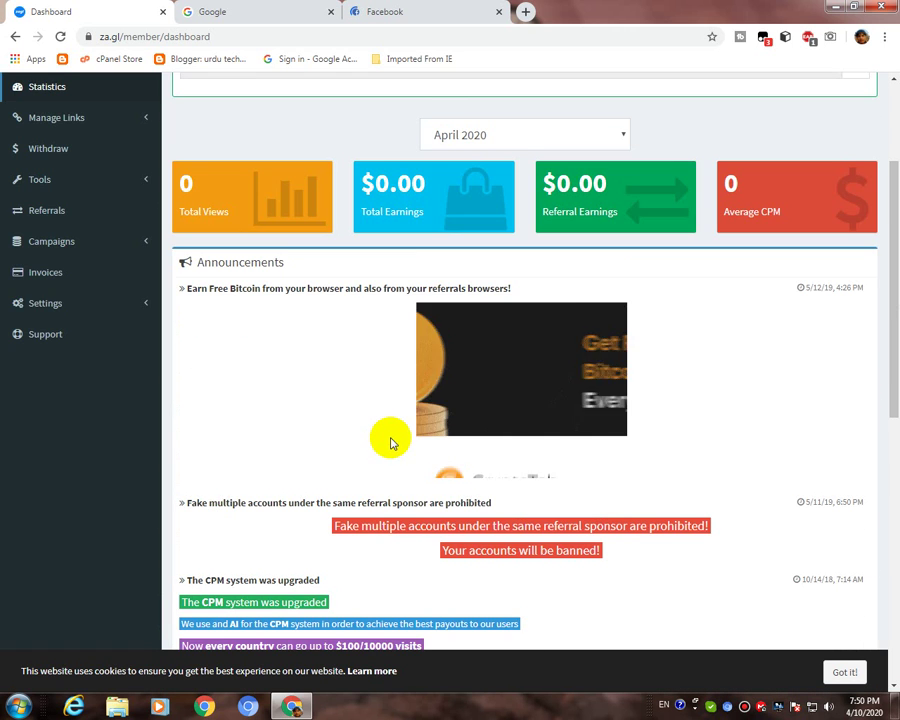
scroll(391, 443, "down", 3)
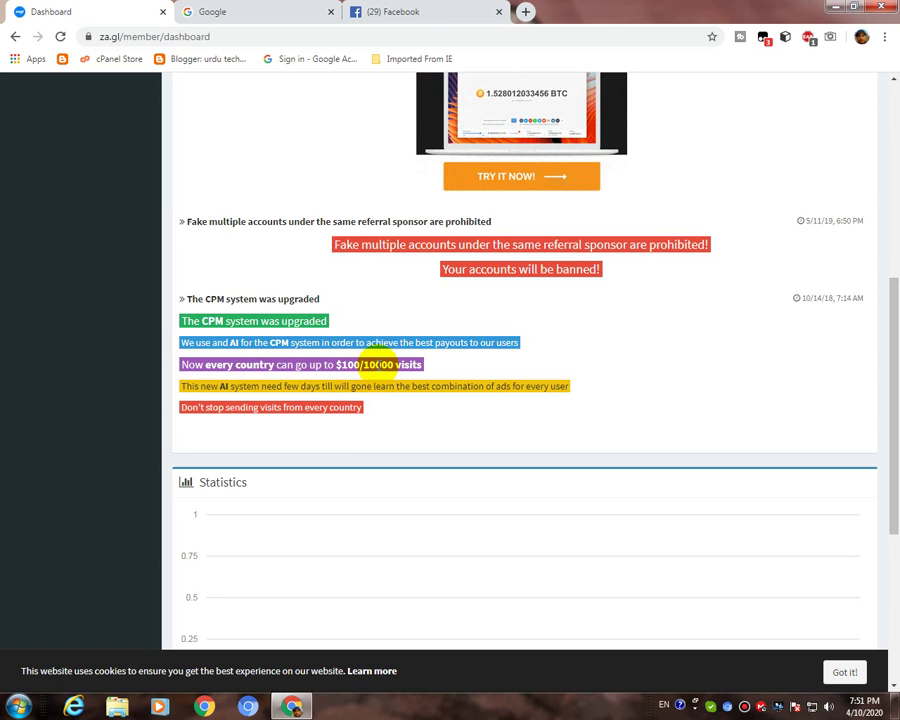
scroll(415, 400, "down", 7)
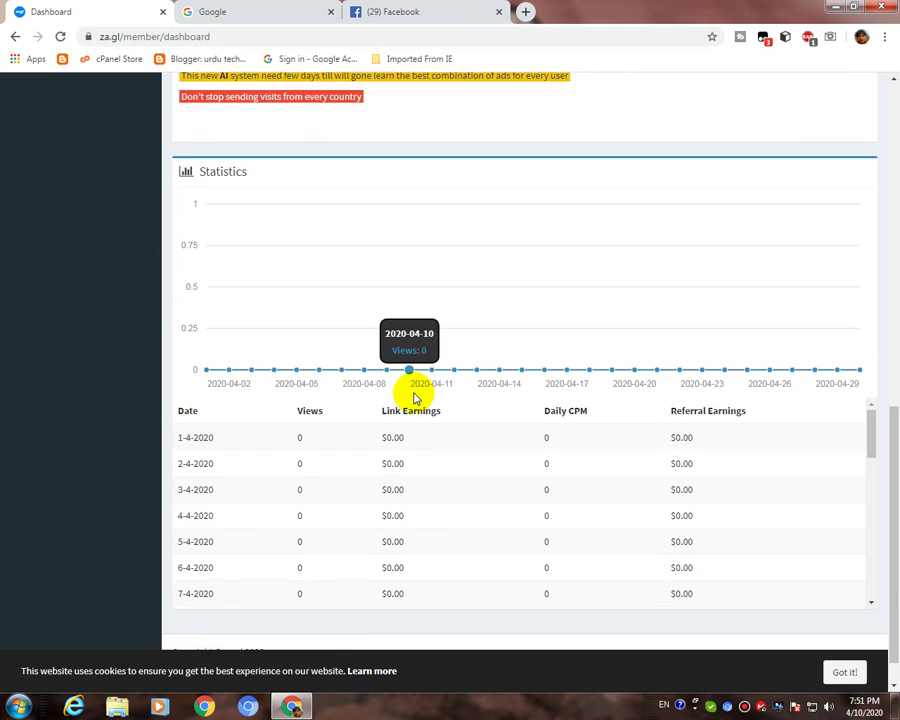
scroll(410, 402, "up", 3)
scroll(410, 406, "down", 3)
scroll(410, 406, "up", 3)
scroll(410, 408, "up", 7)
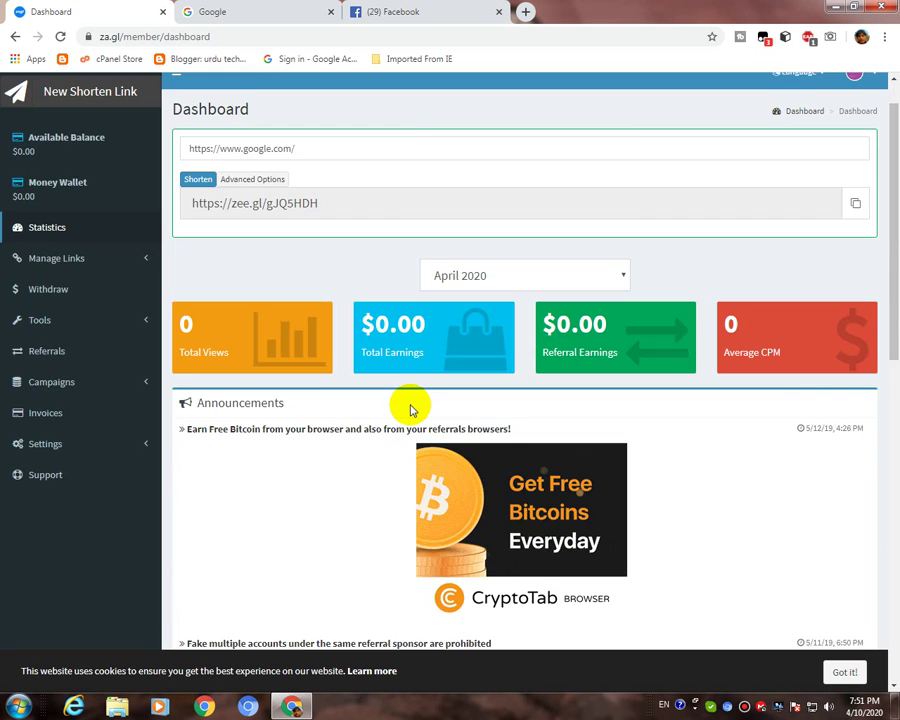
scroll(410, 408, "down", 3)
scroll(410, 411, "down", 1)
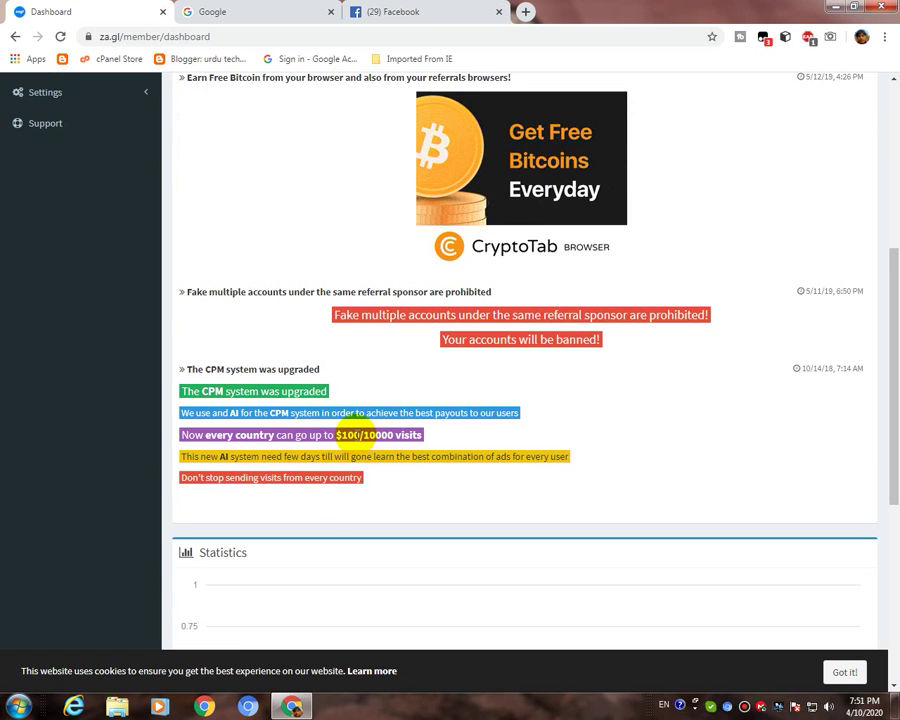
scroll(530, 320, "up", 4)
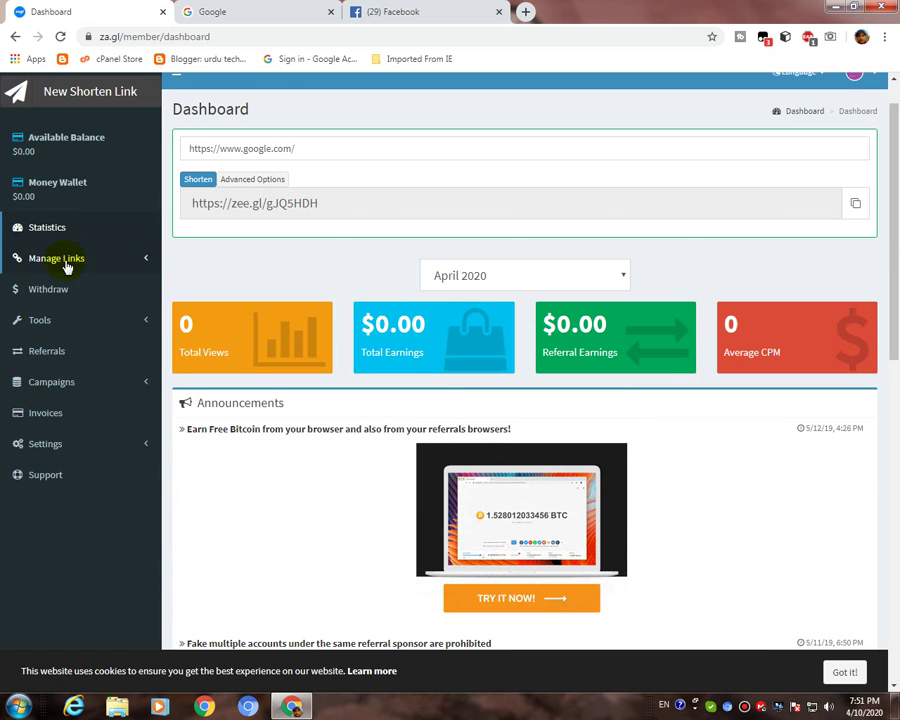
Step: Open the Withdraw page and review its payment terms and payment status explanations
left_click(64, 294)
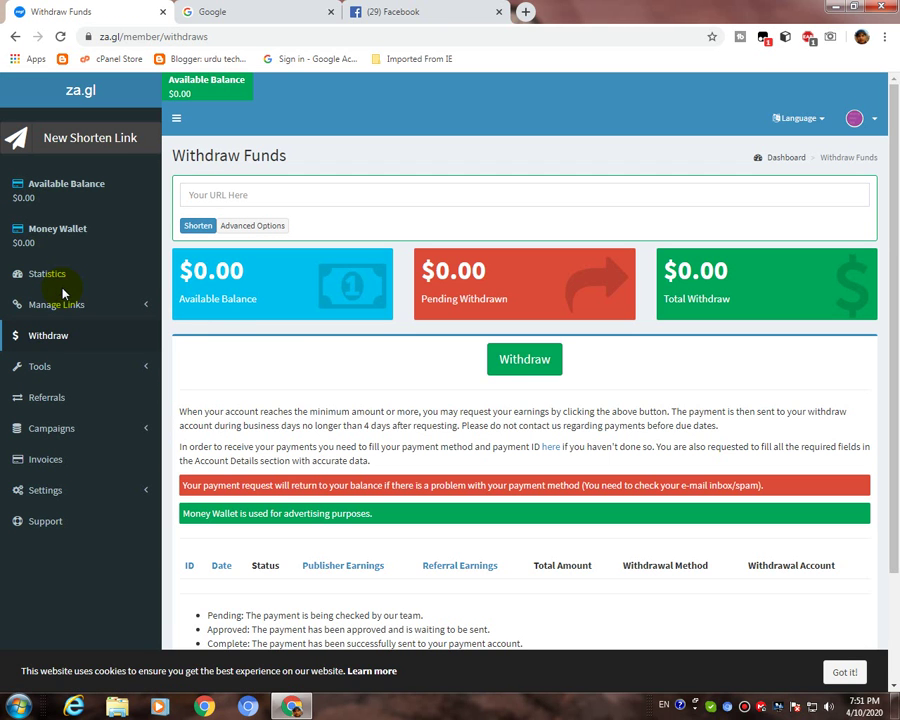
scroll(408, 412, "down", 3)
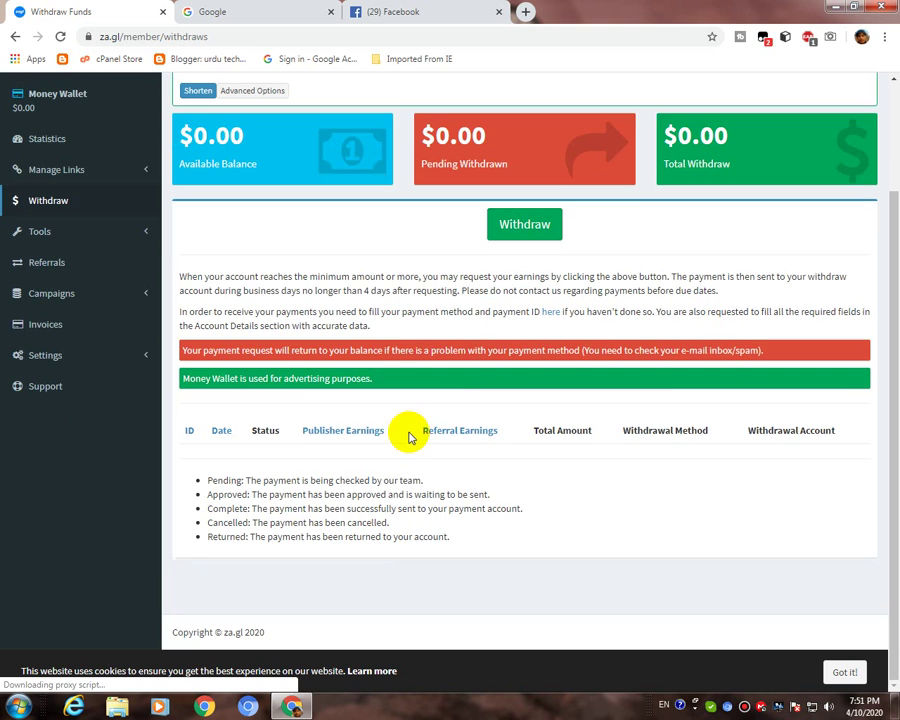
Step: Examine the available withdrawal methods and minimum amounts in the profile settings, and return to the Withdraw page
left_click(55, 358)
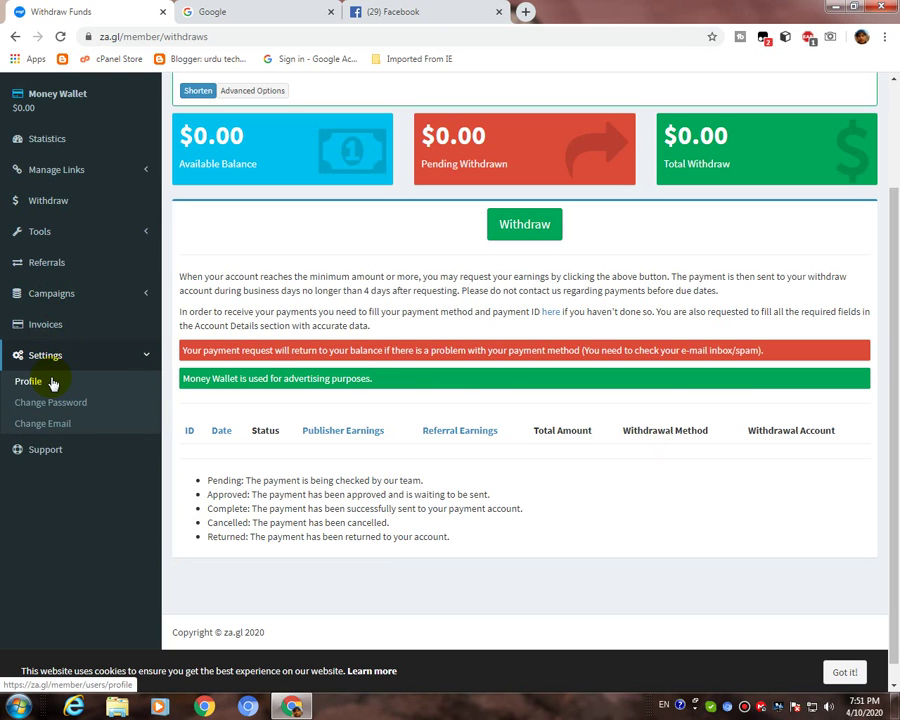
left_click(52, 383)
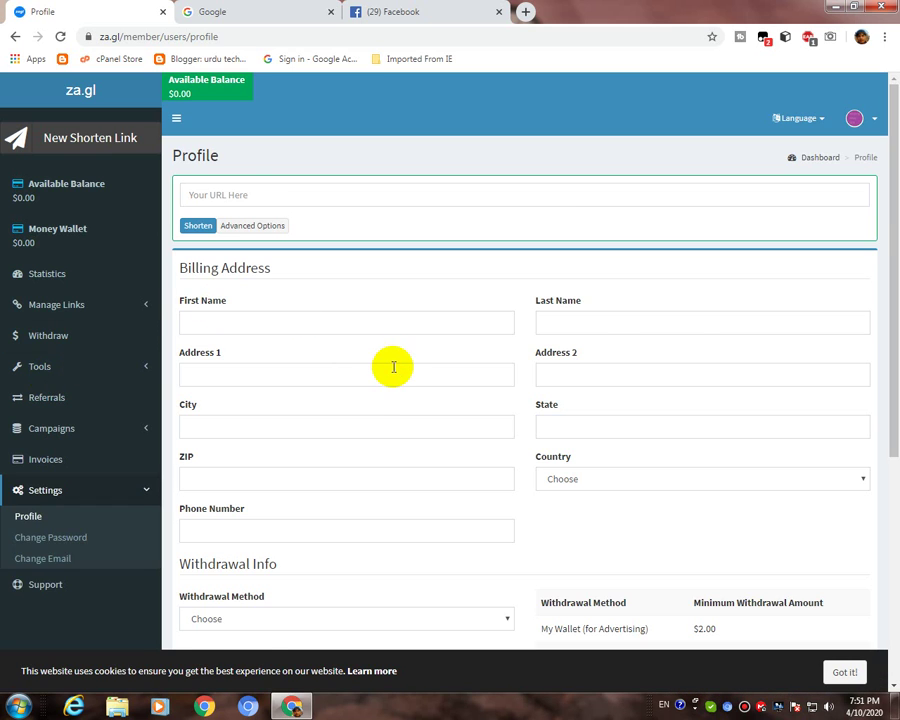
scroll(392, 365, "down", 3)
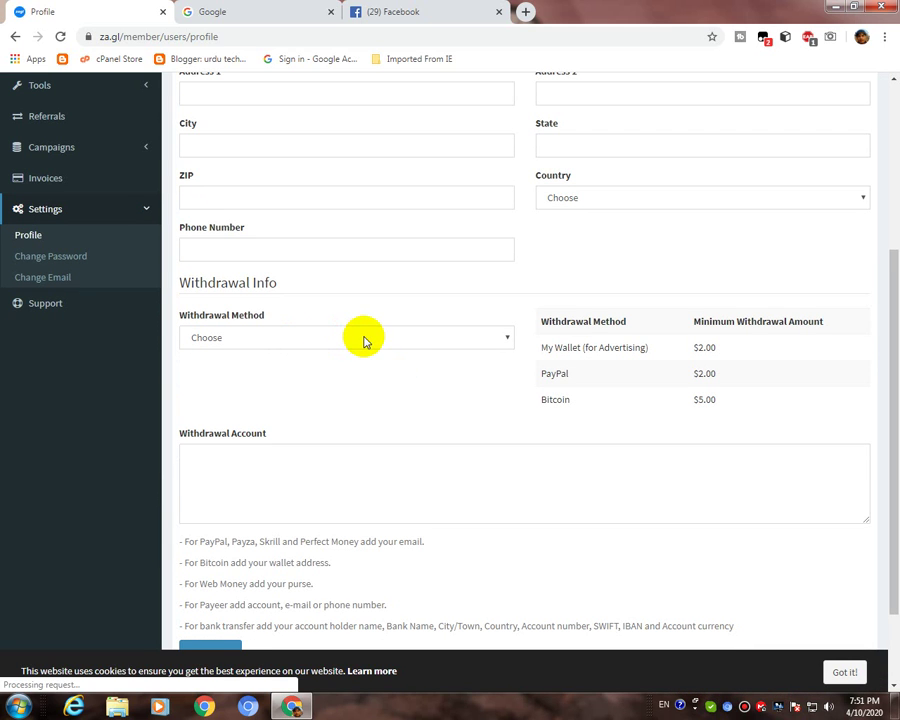
left_click(363, 339)
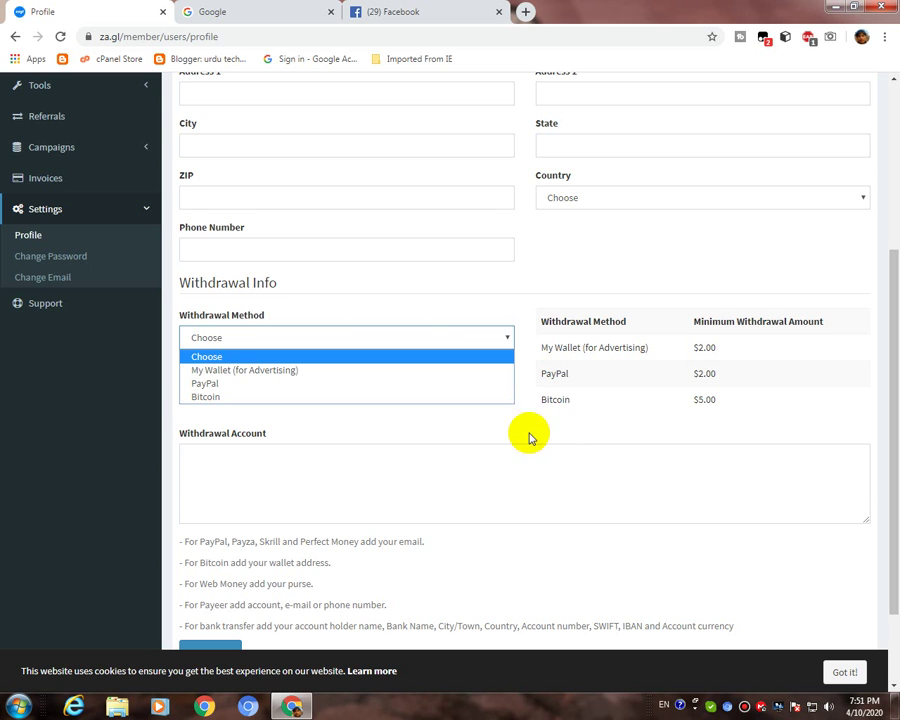
left_click(351, 264)
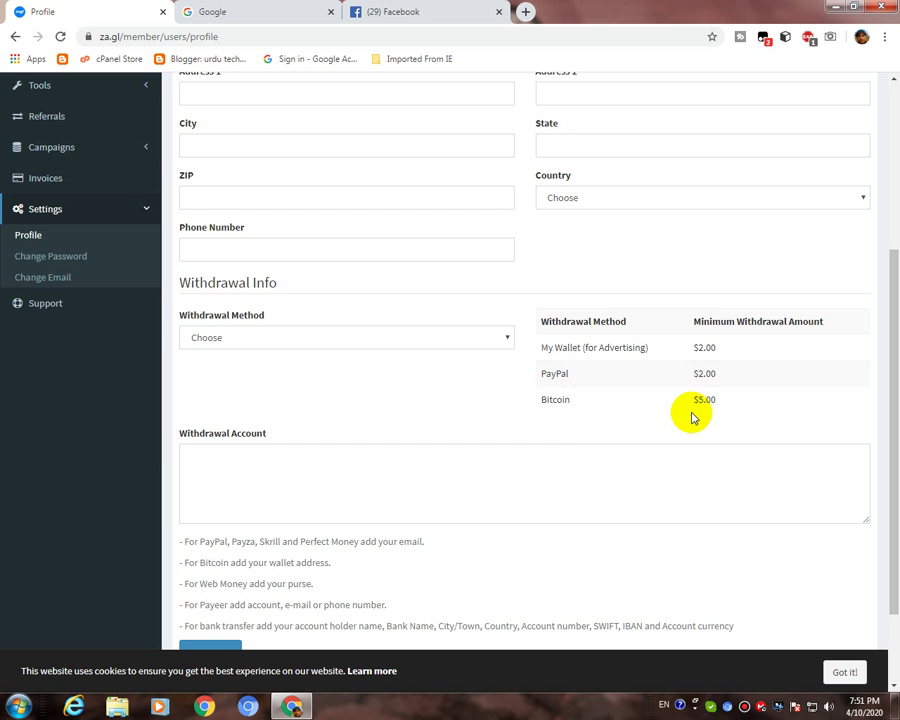
scroll(432, 426, "down", 2)
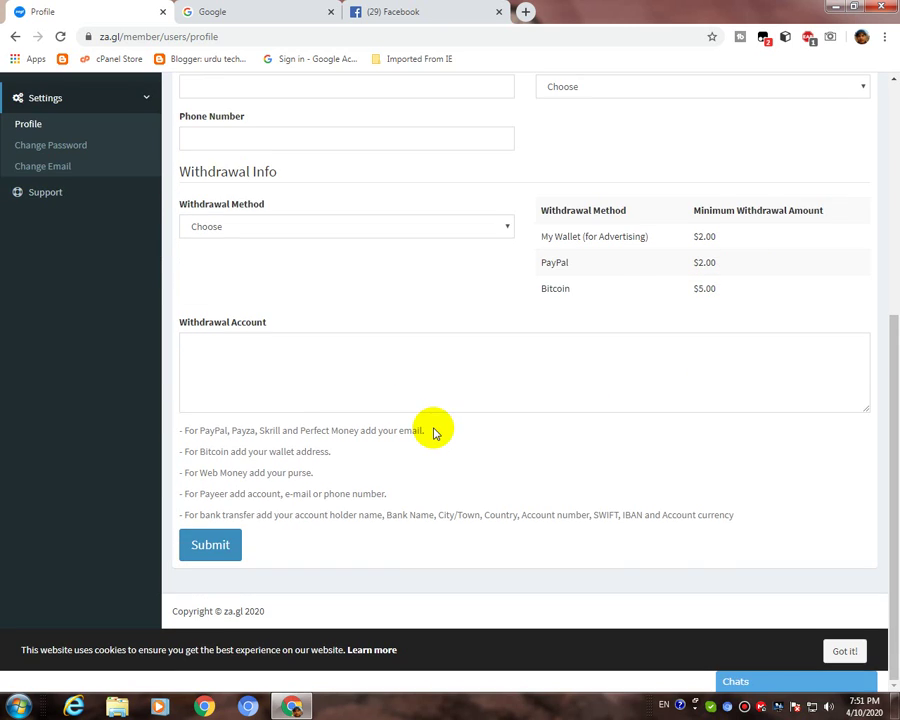
scroll(432, 424, "up", 5)
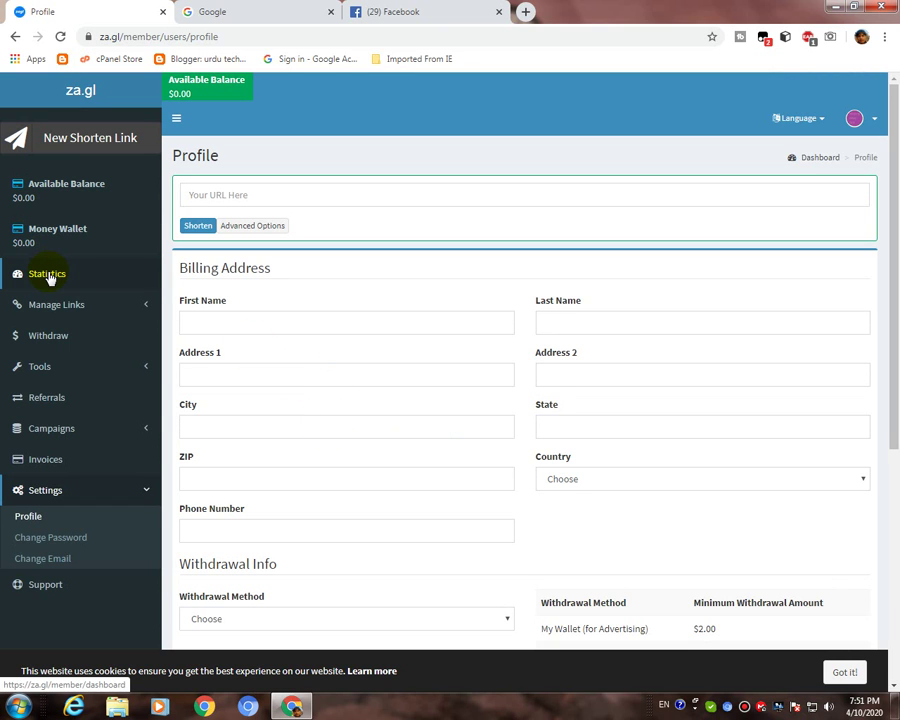
left_click(40, 338)
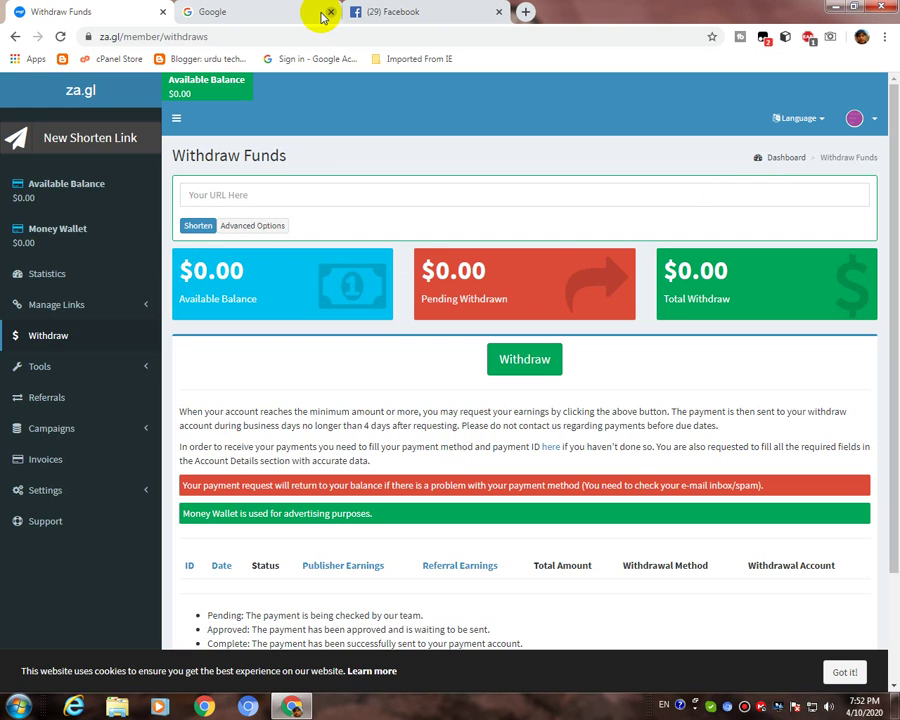
left_click(74, 306)
left_click(55, 333)
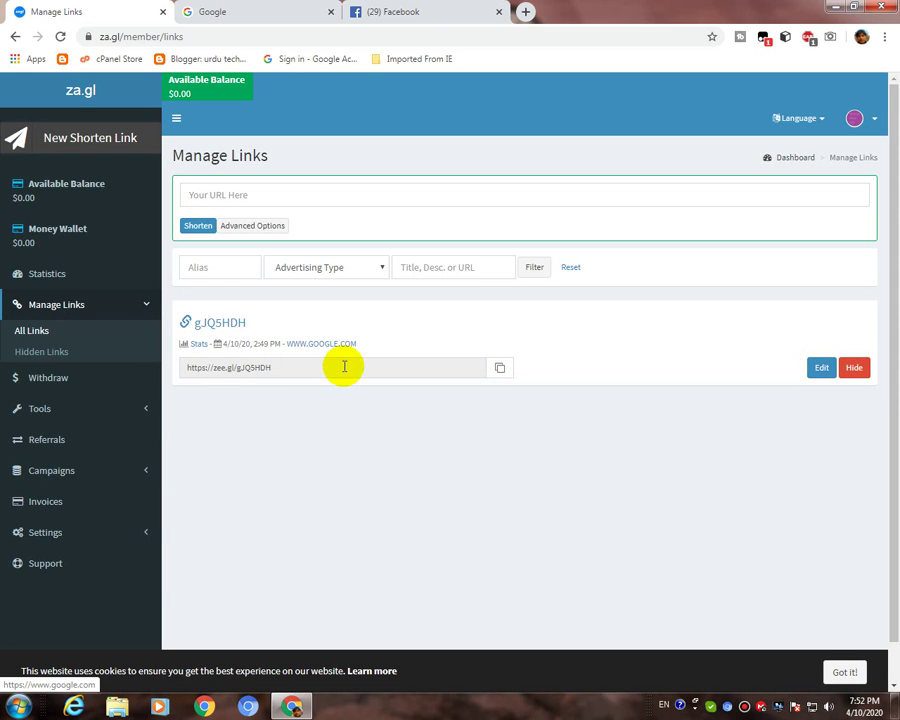
left_click(283, 367)
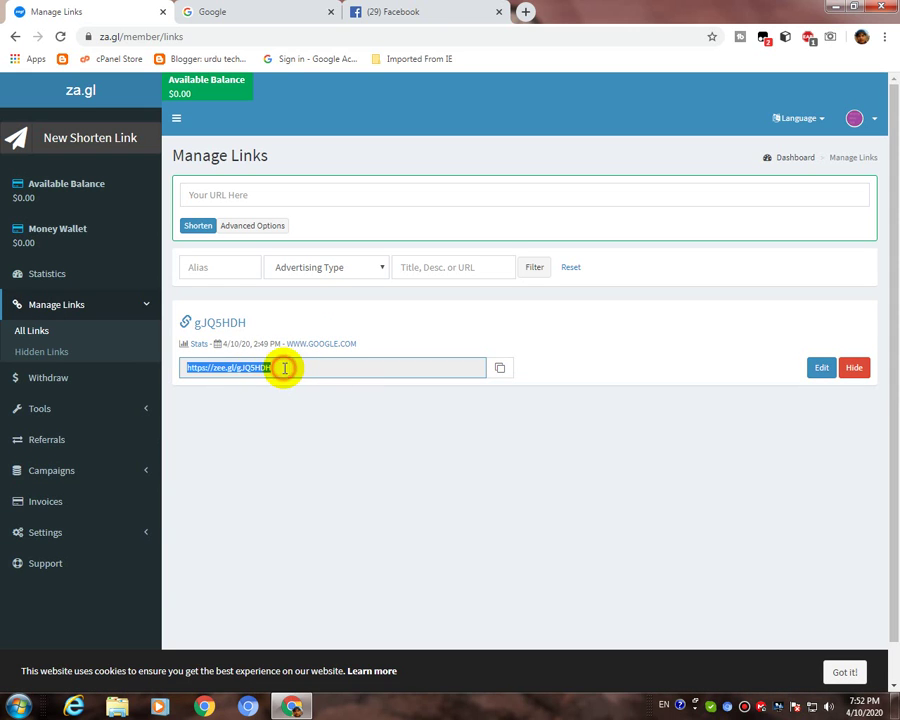
right_click(228, 368)
left_click(263, 372)
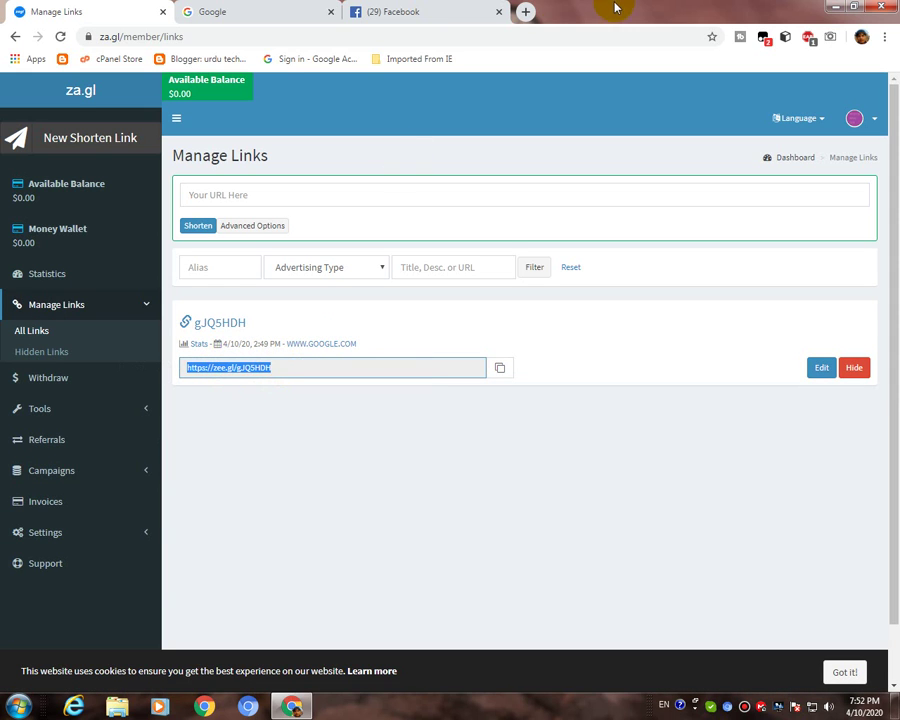
left_click(474, 12)
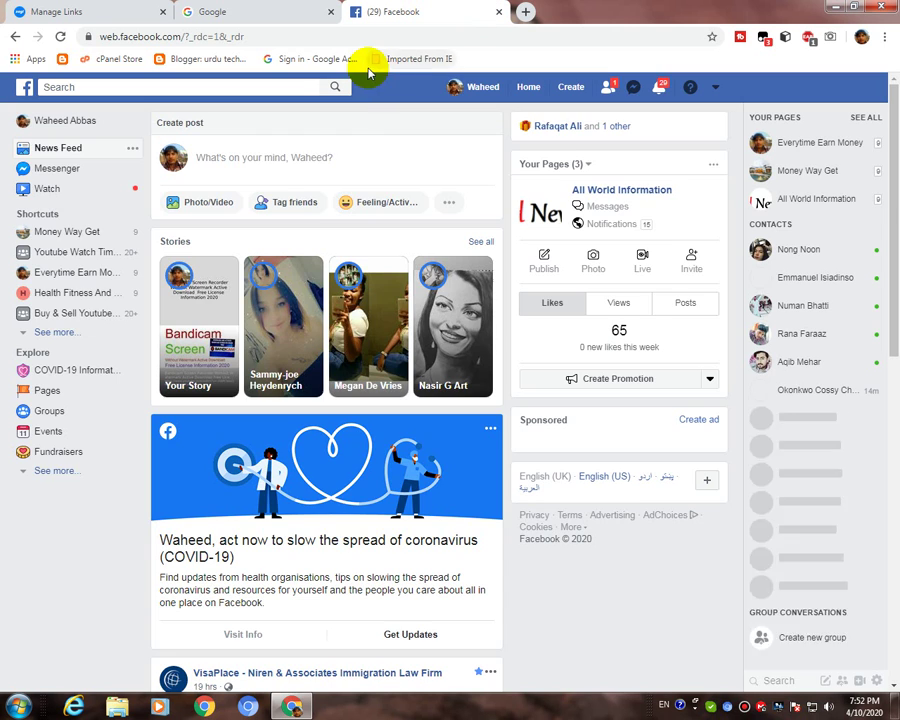
left_click(272, 156)
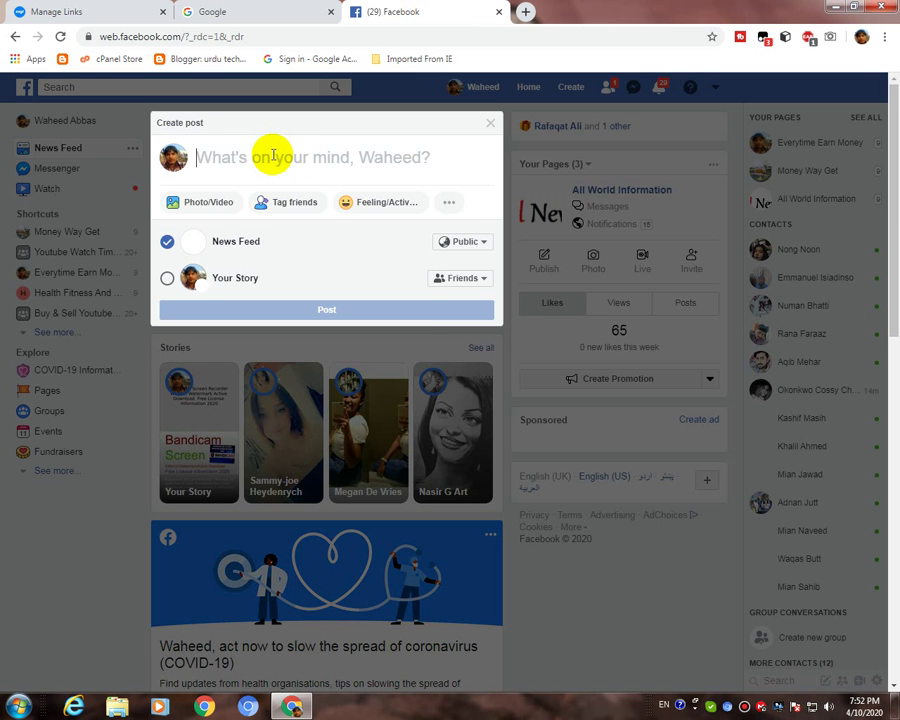
right_click(272, 156)
left_click(311, 239)
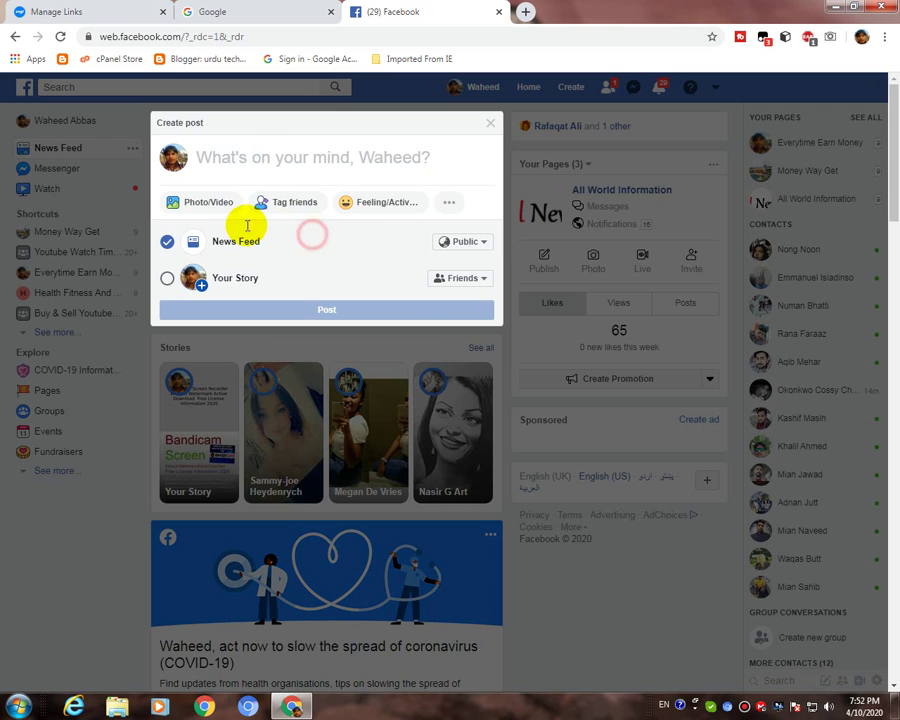
left_click(165, 278)
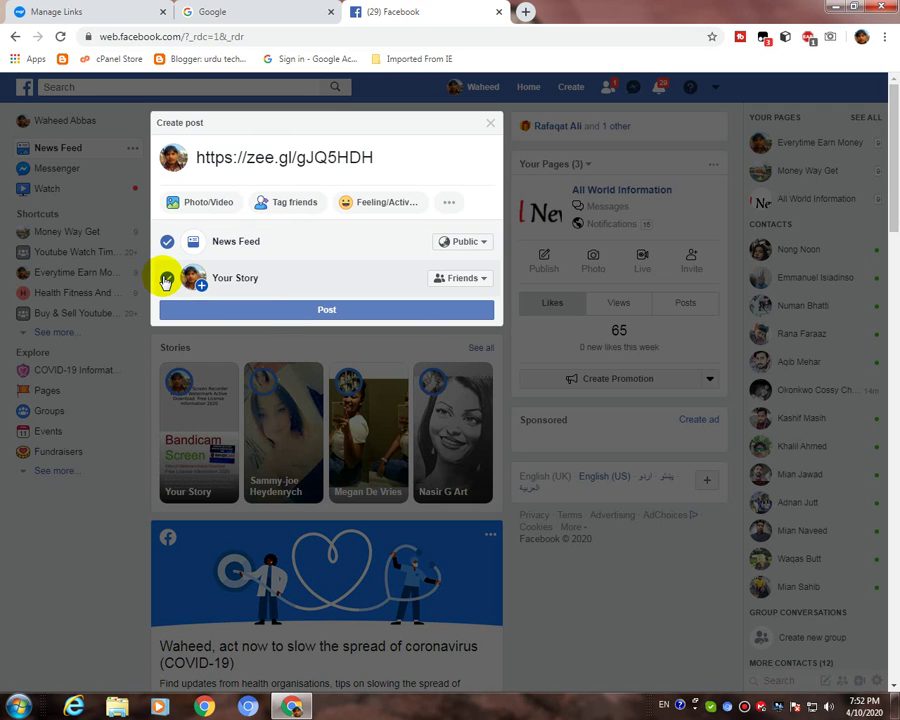
Step: Try to publish the short-link post to News Feed and Your Story, and dismiss the resulting dialog
left_click(273, 316)
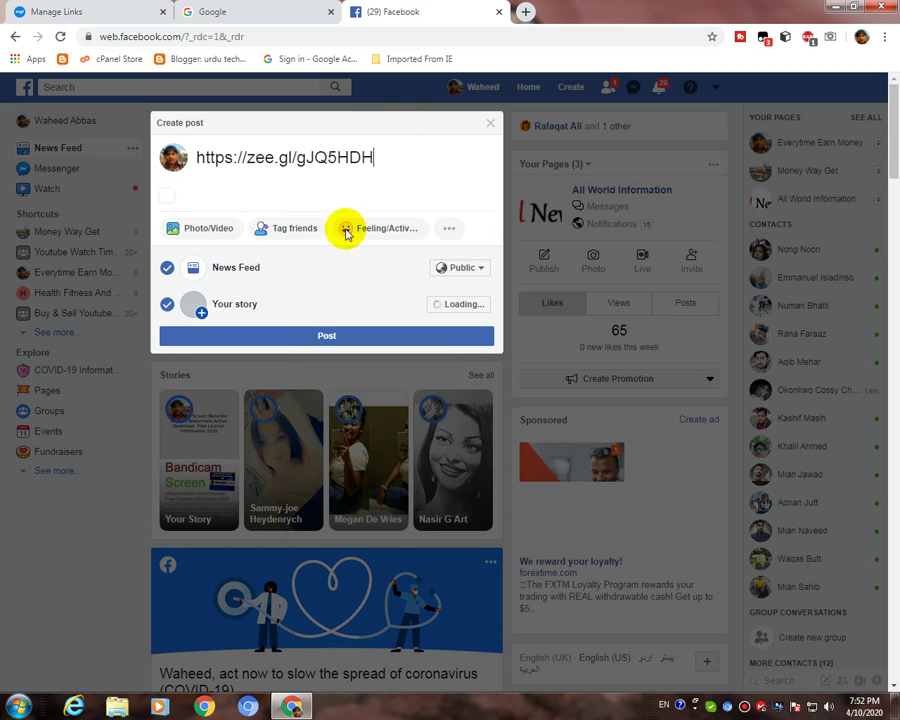
left_click(386, 160)
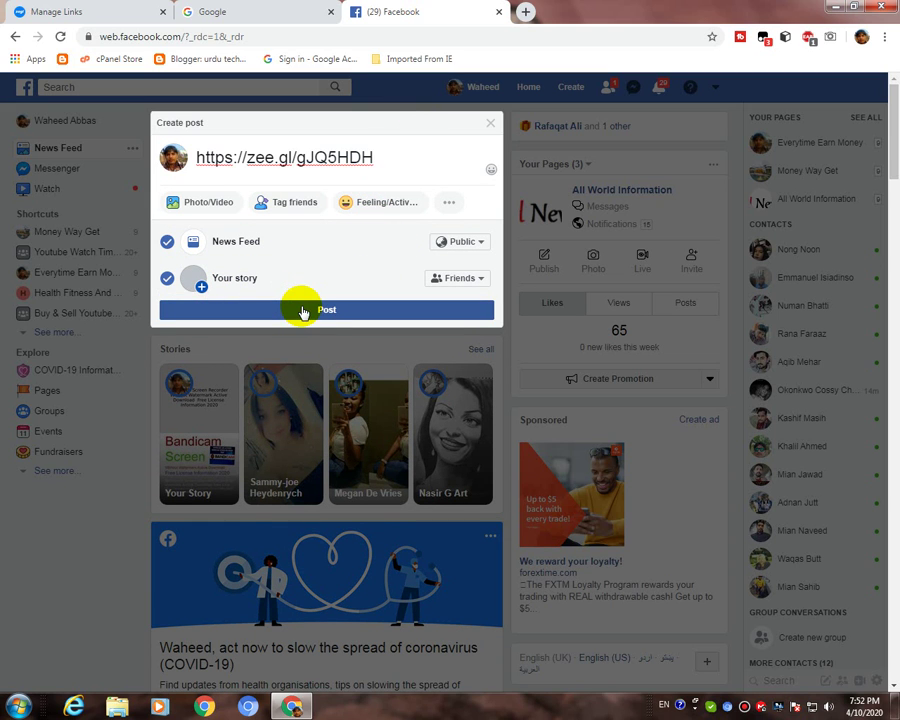
left_click(303, 312)
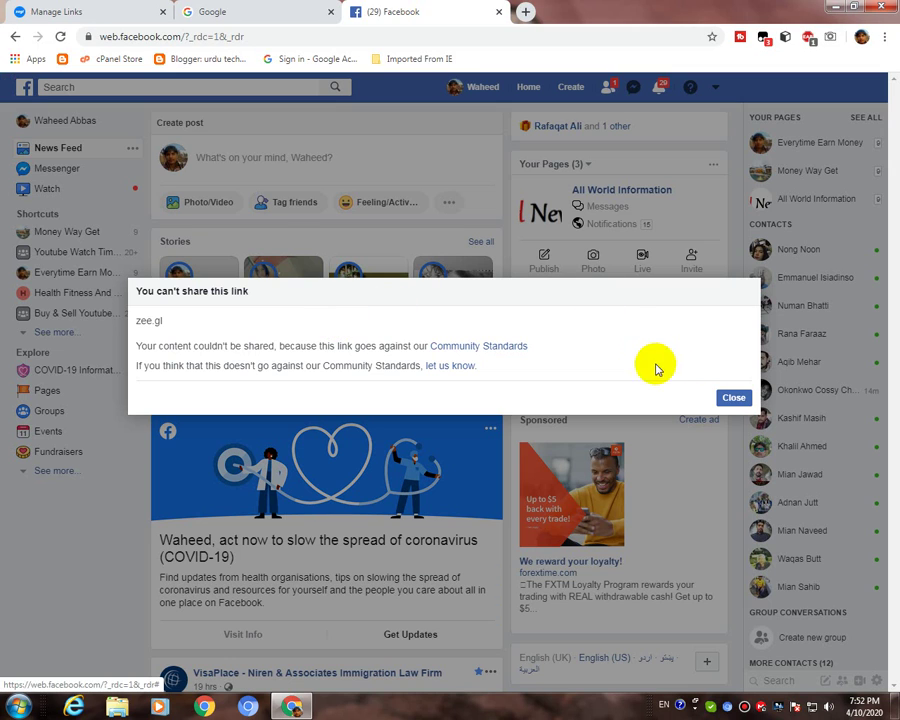
left_click(732, 399)
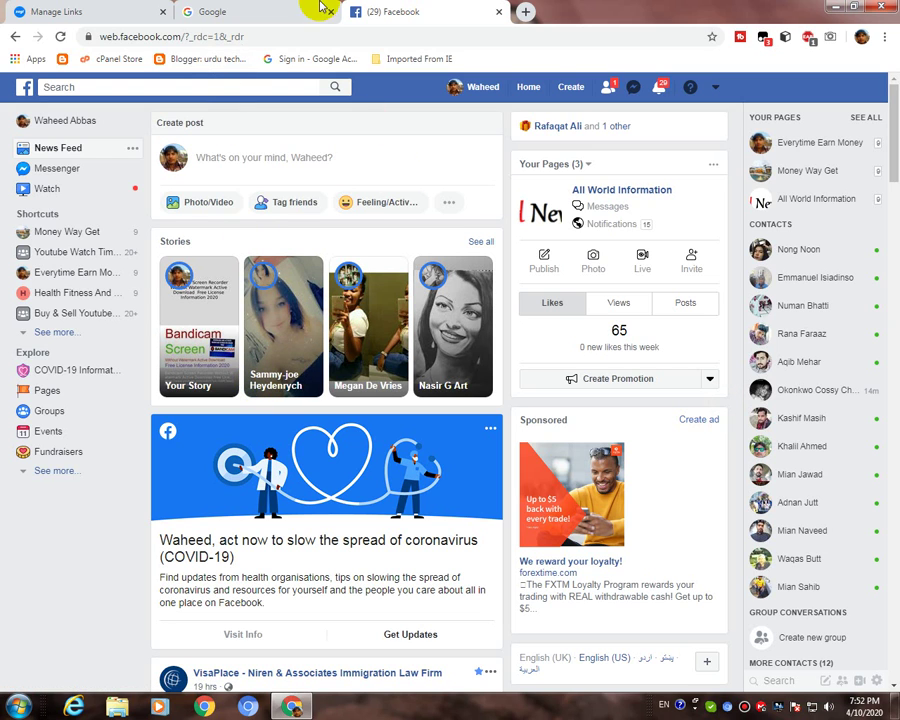
Step: Return to the za.gl Manage Links page and check the available balance
left_click(64, 12)
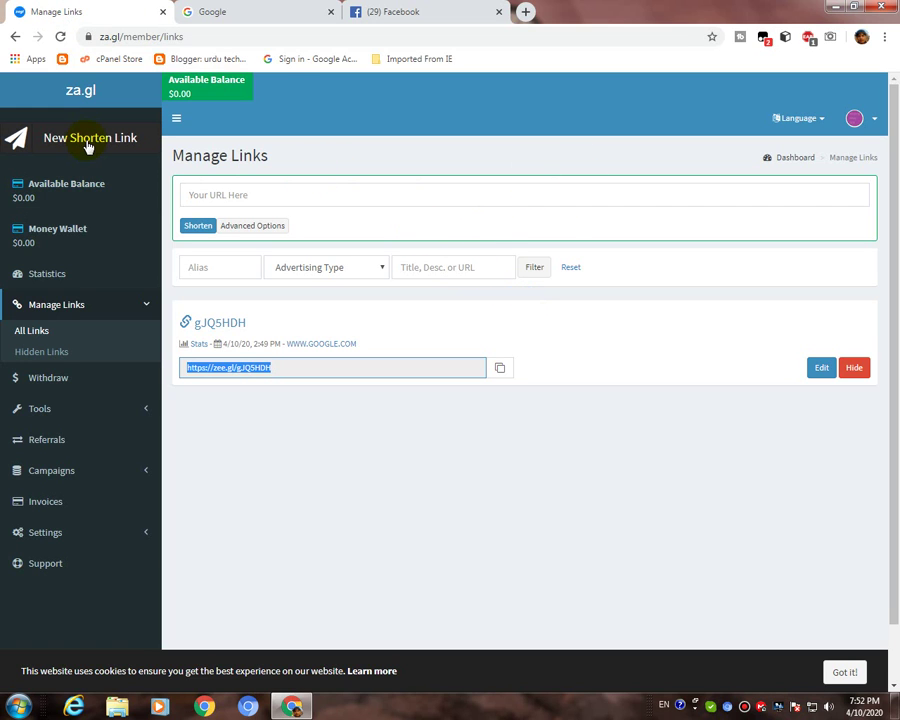
left_click(56, 184)
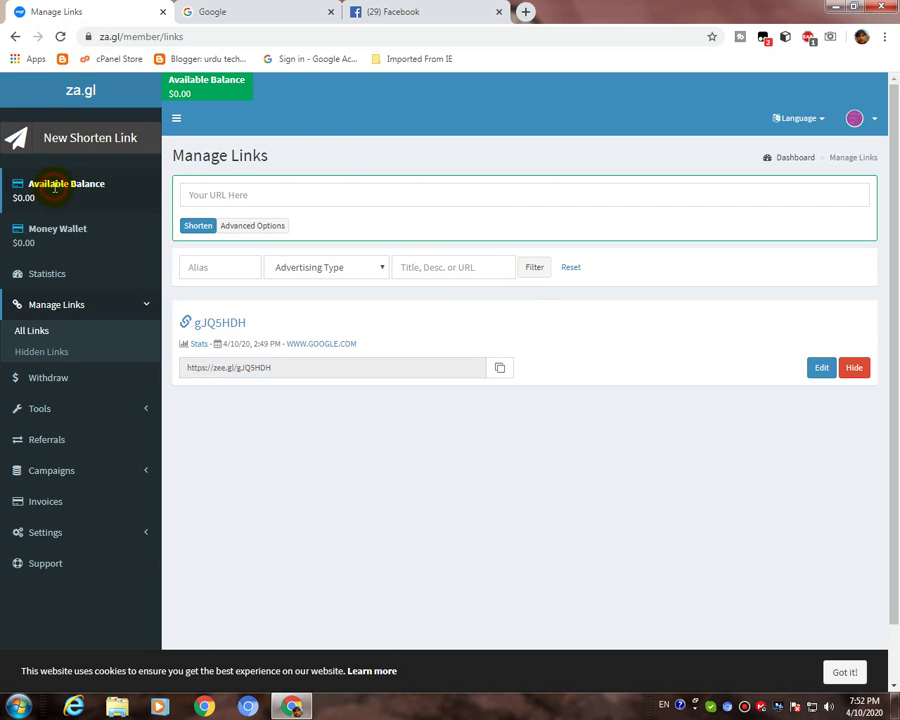
left_click(794, 160)
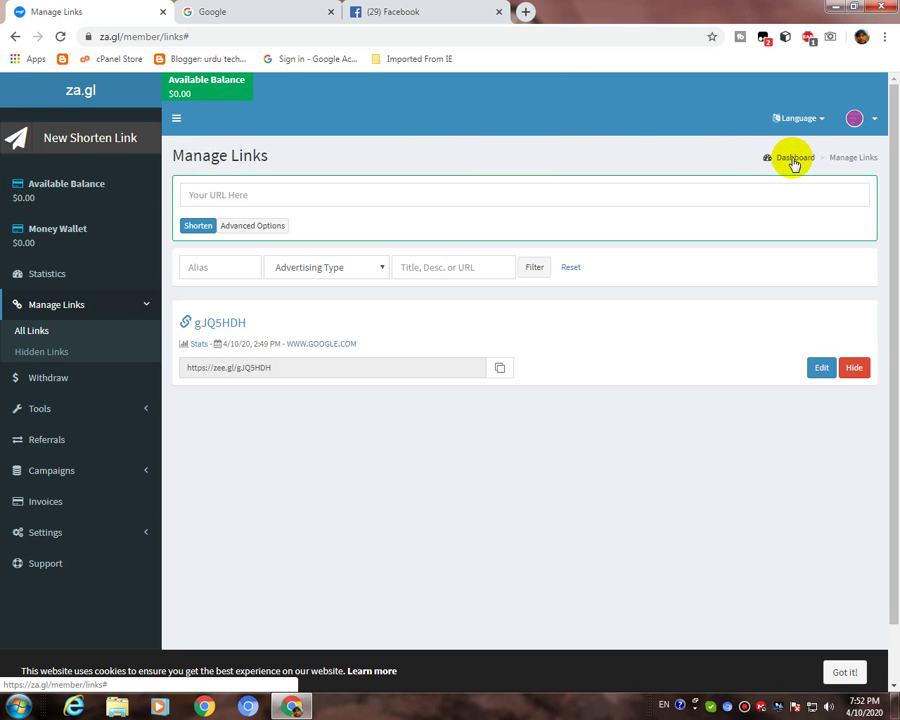
scroll(363, 469, "down", 1)
scroll(365, 474, "up", 1)
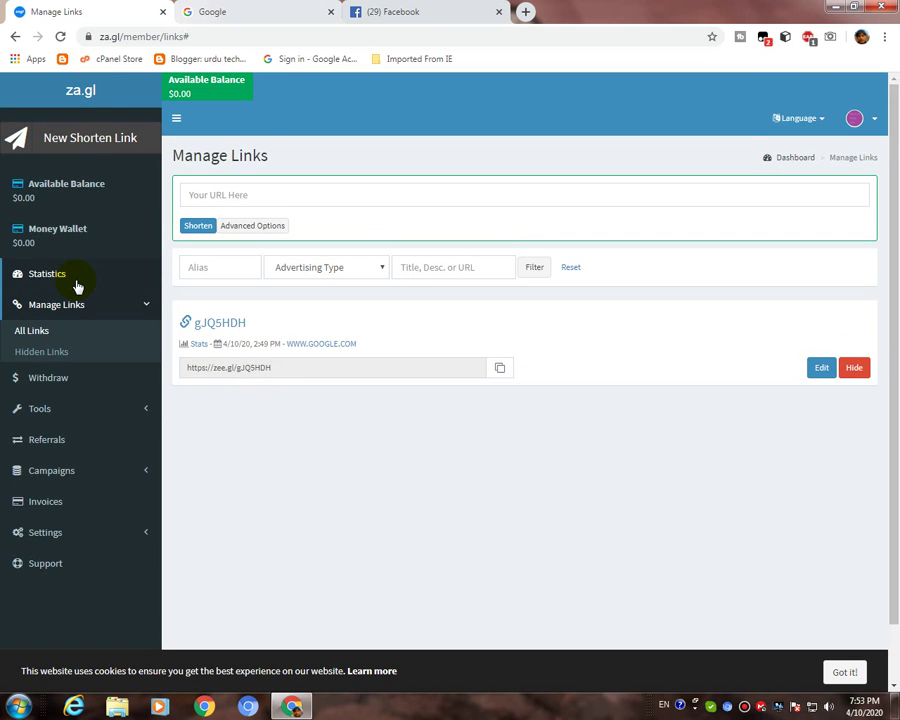